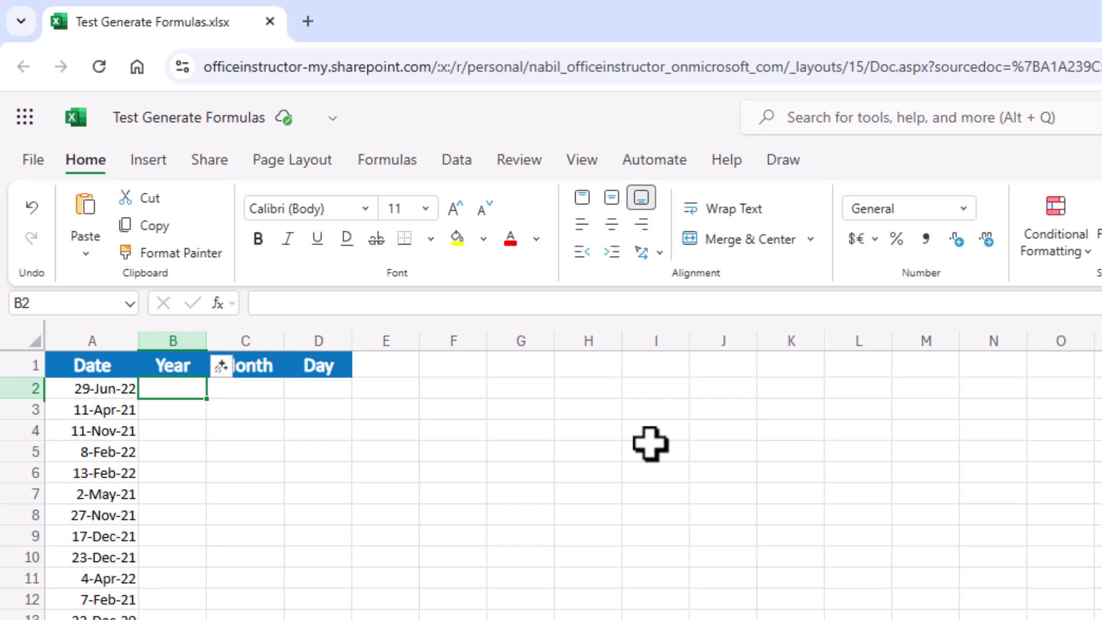
Enter the suggested YEAR(A2), MONTH(A2) and DAY(A2) formulas in B2, C2 and D2, and fill them down to row 27
type("=")
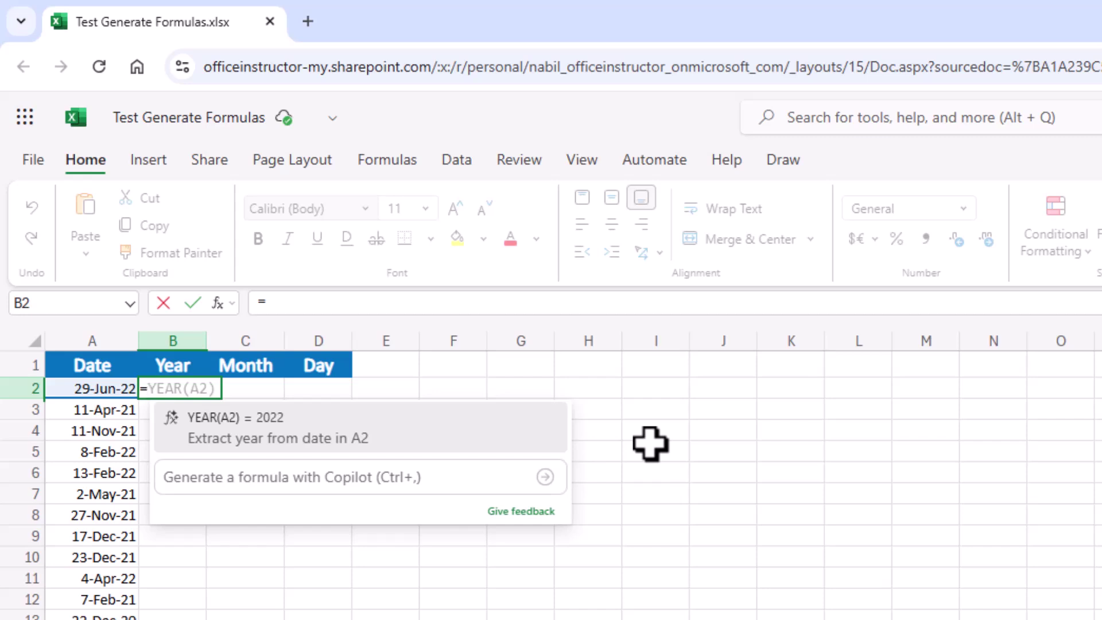
key("Tab")
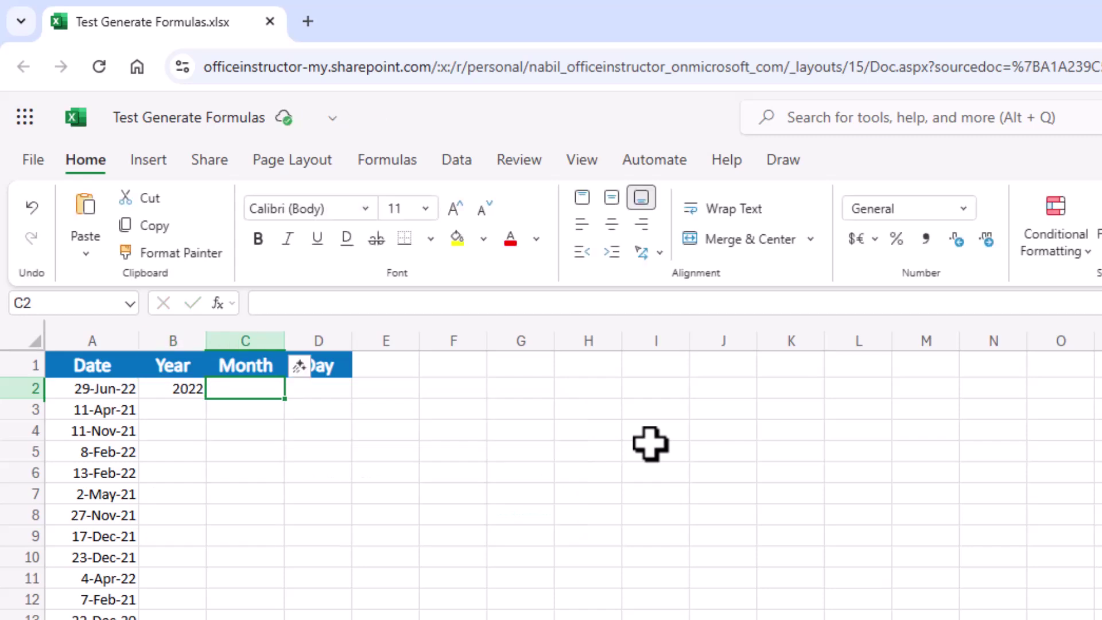
type("=")
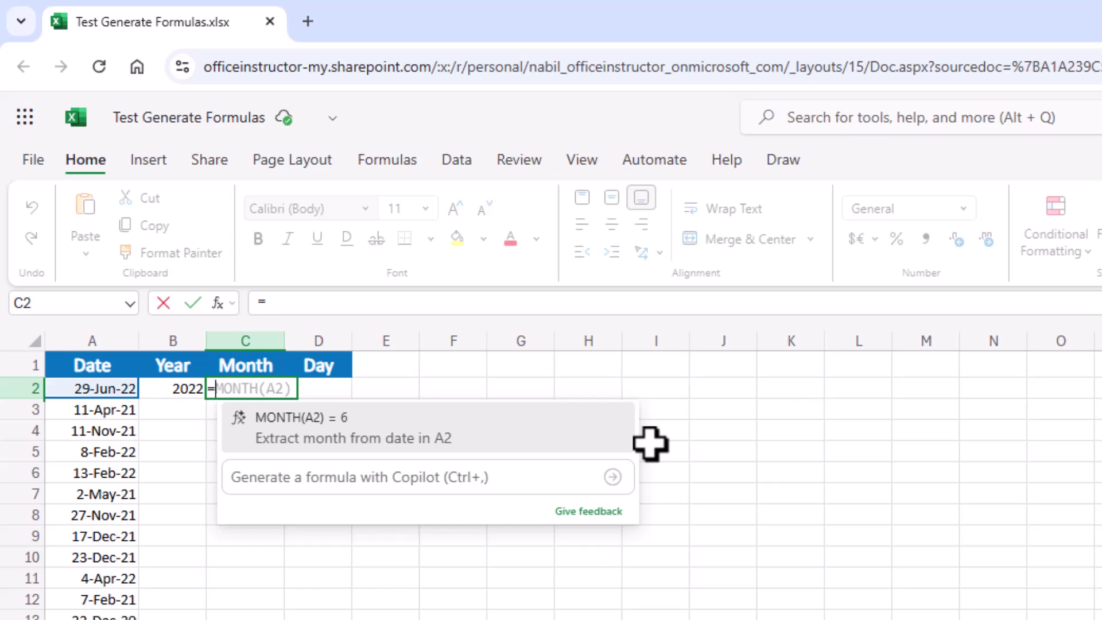
key("Tab")
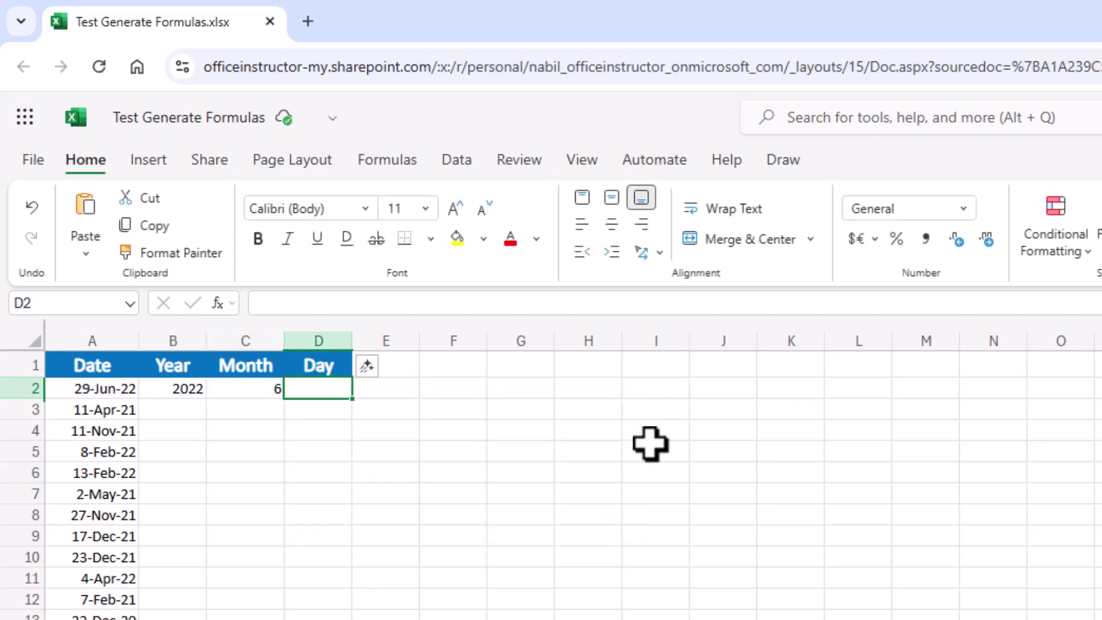
type("=")
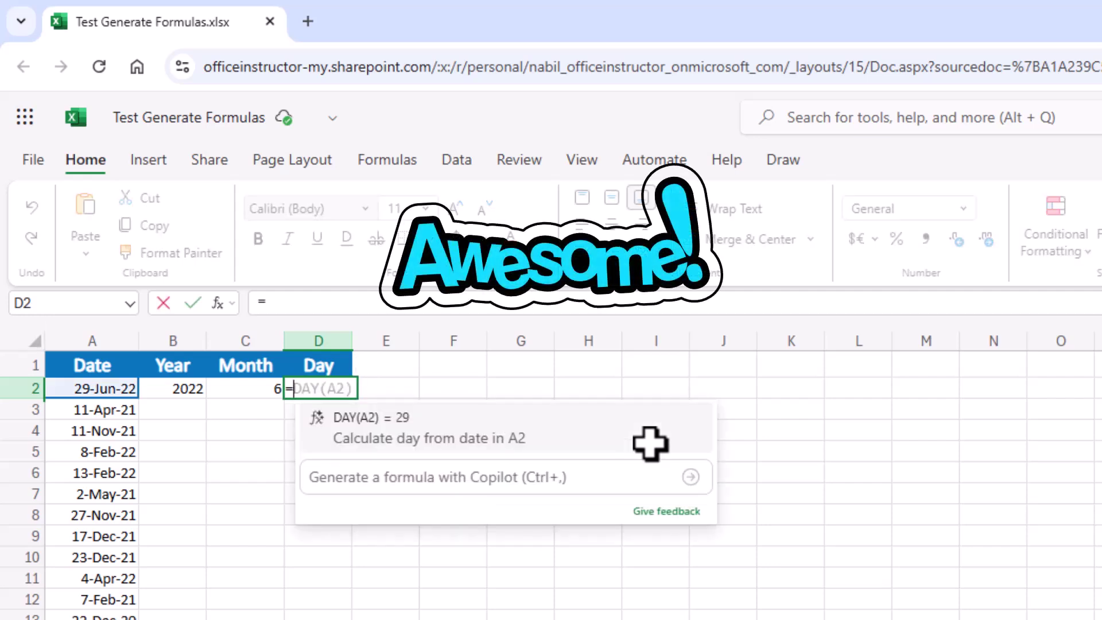
key("Tab")
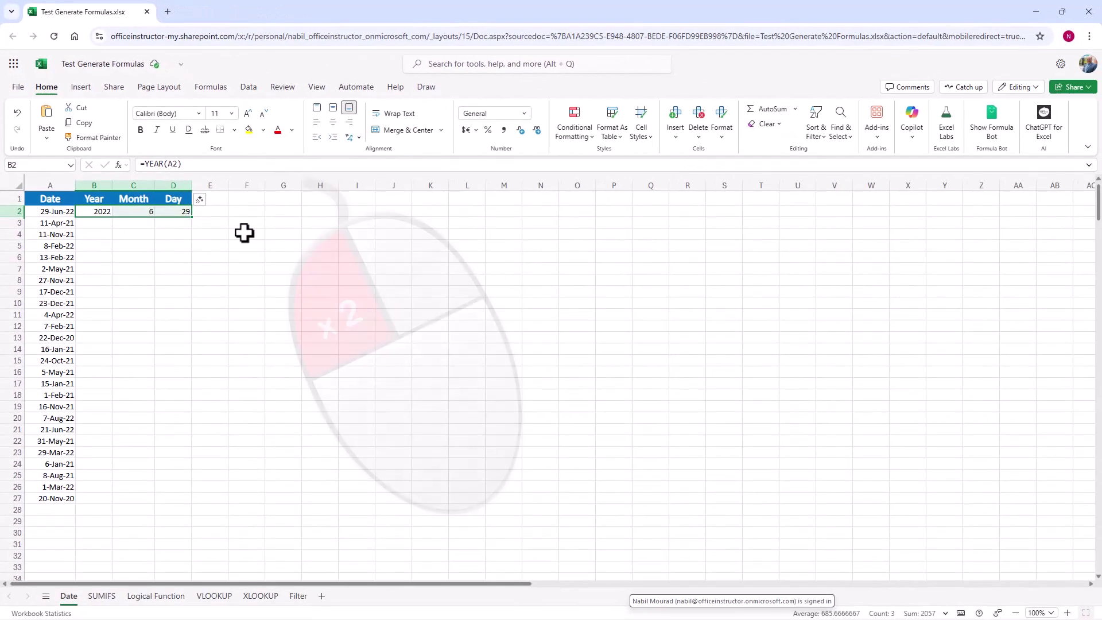
double_click(190, 218)
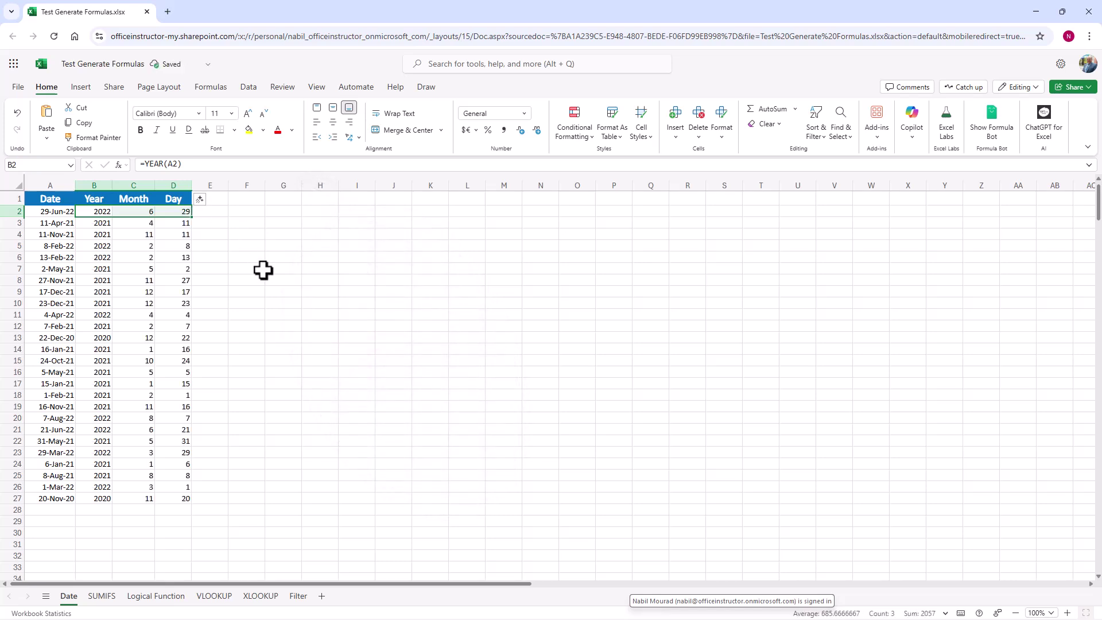
left_click(249, 201)
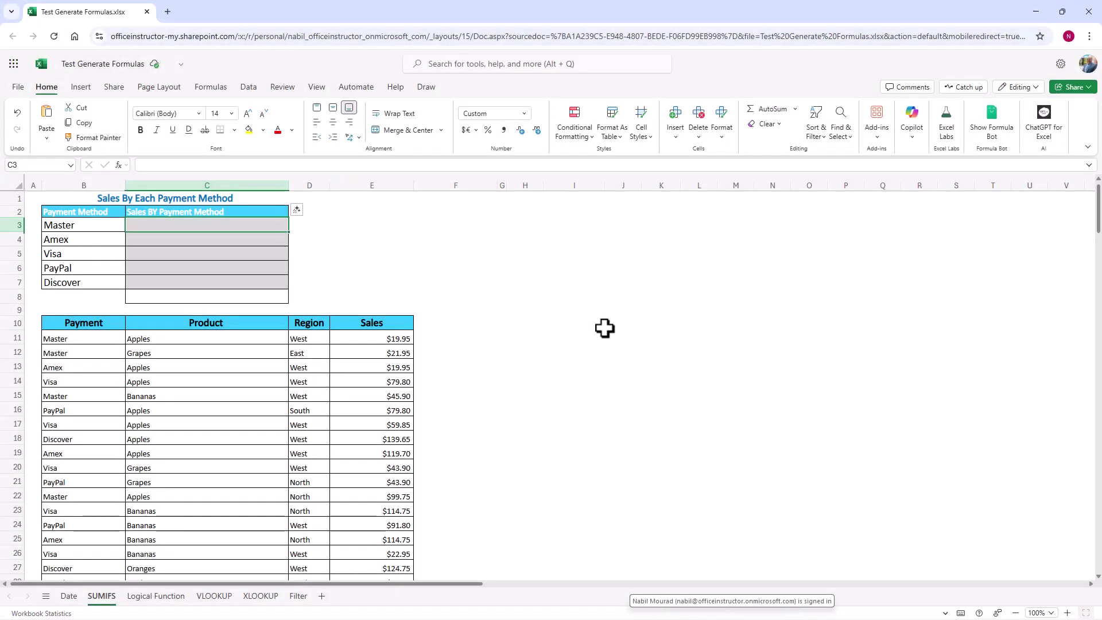
On the SUMIFS sheet, accept the suggested formula SUMIFS($E$11:$E$210,$B$11:$B$210,B3) in C3 and fill it down to C7
scroll(604, 328, "down", 3)
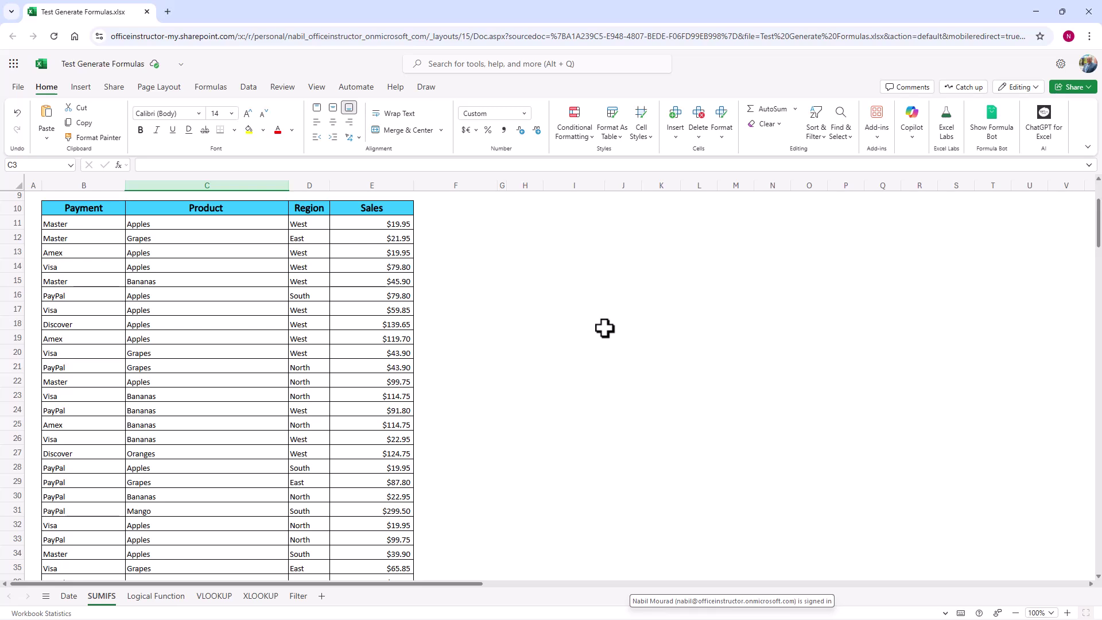
scroll(604, 329, "up", 3)
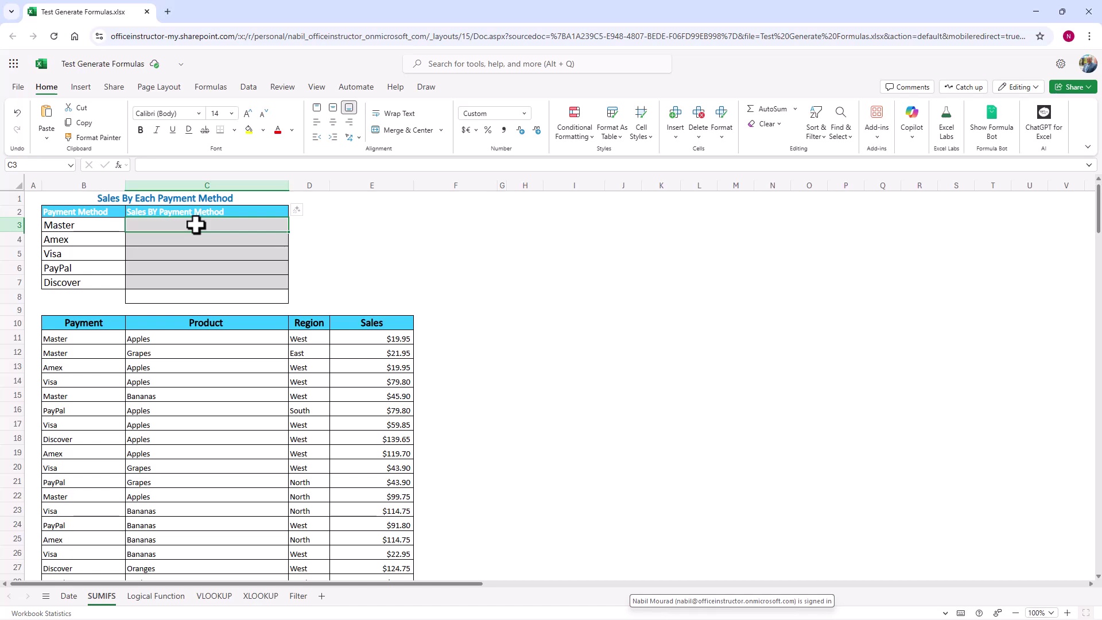
type("=")
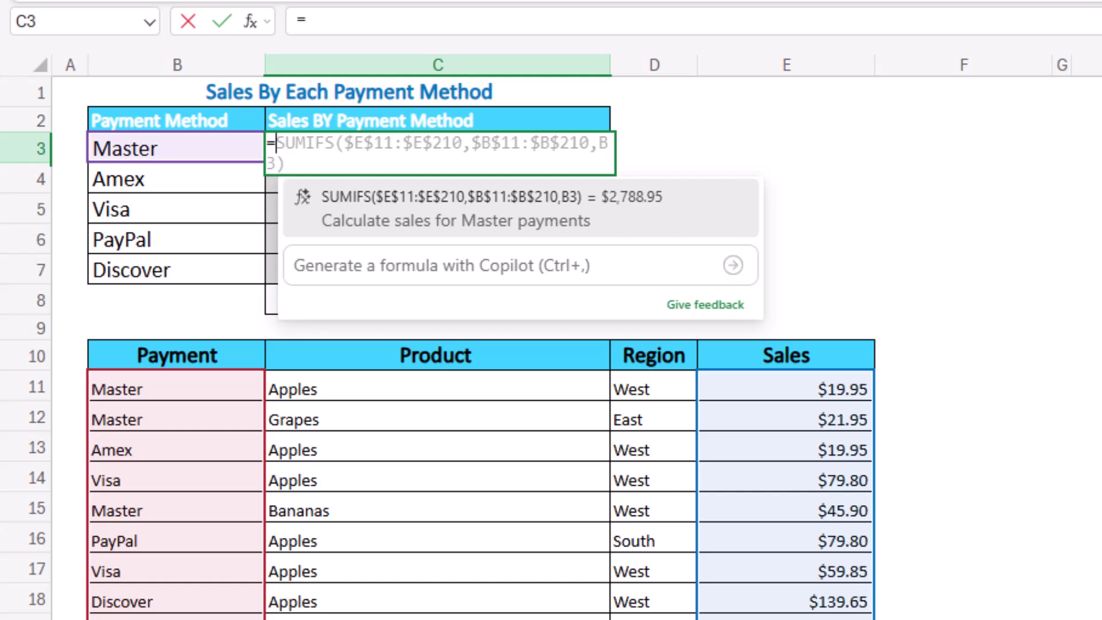
key("Tab")
key("Return")
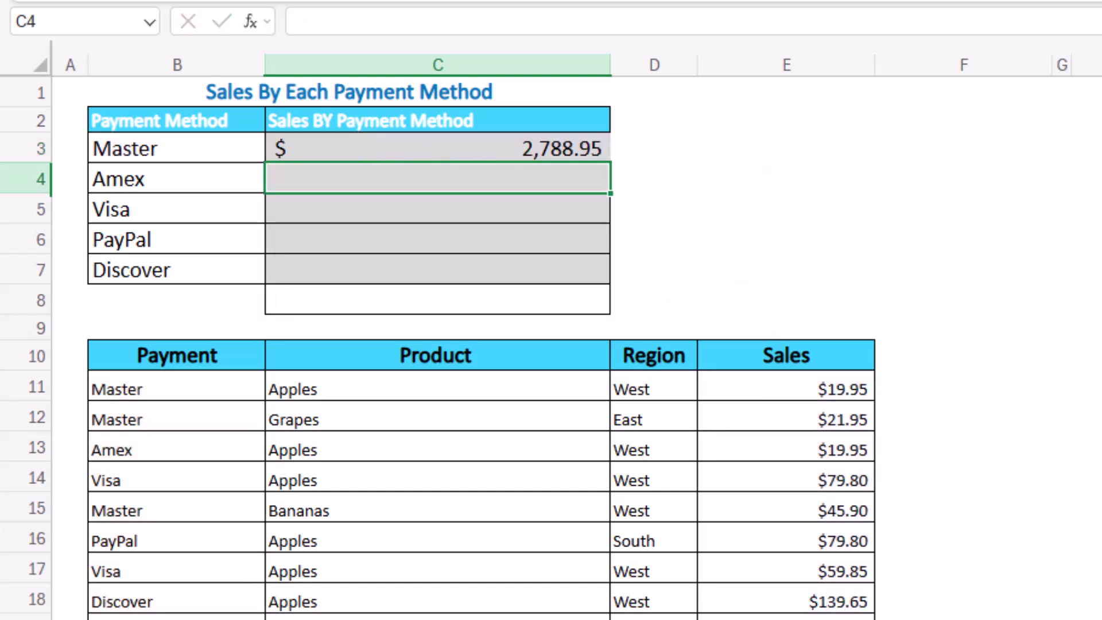
left_click(438, 148)
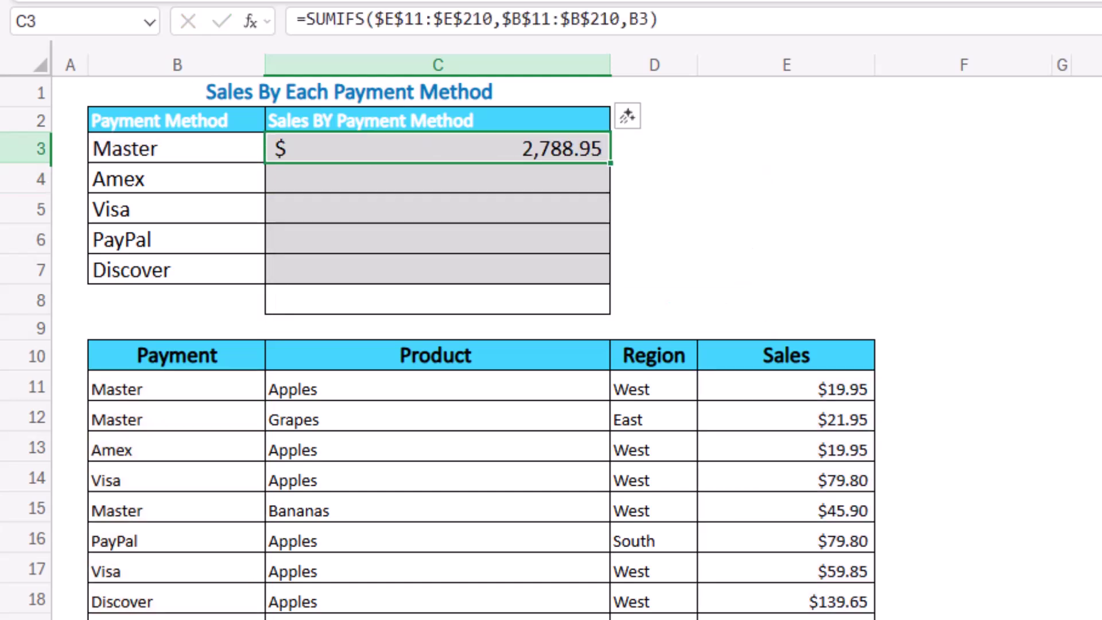
left_click_drag(610, 163, 610, 284)
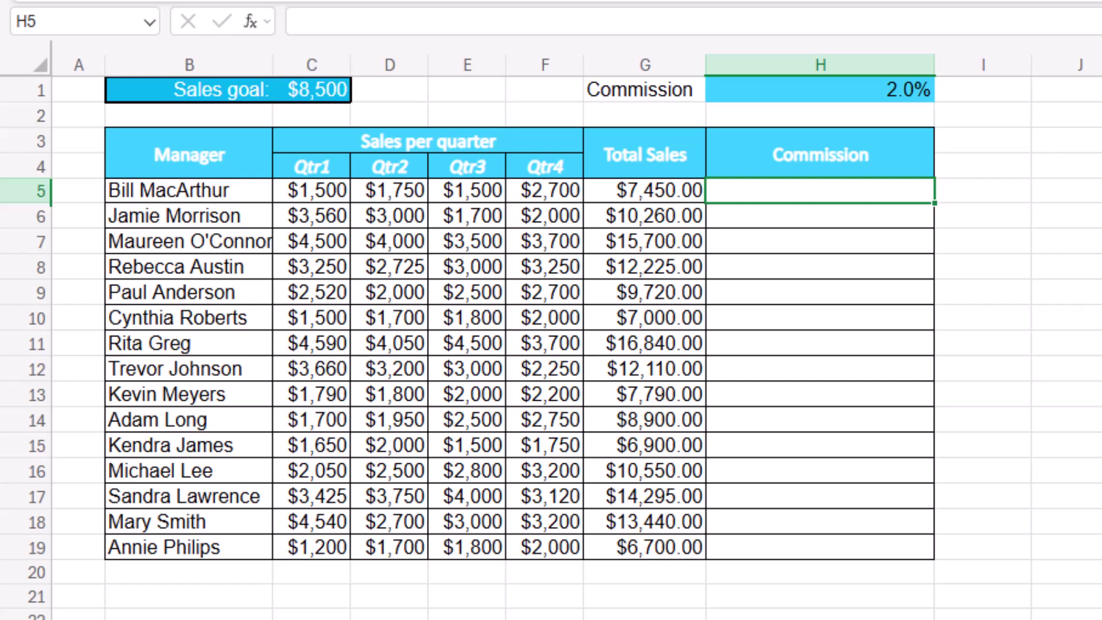
Calculate the first manager's commission in H5 with the suggested formula IF(G5>=$C$1,G5*$H$1,0)
type("=")
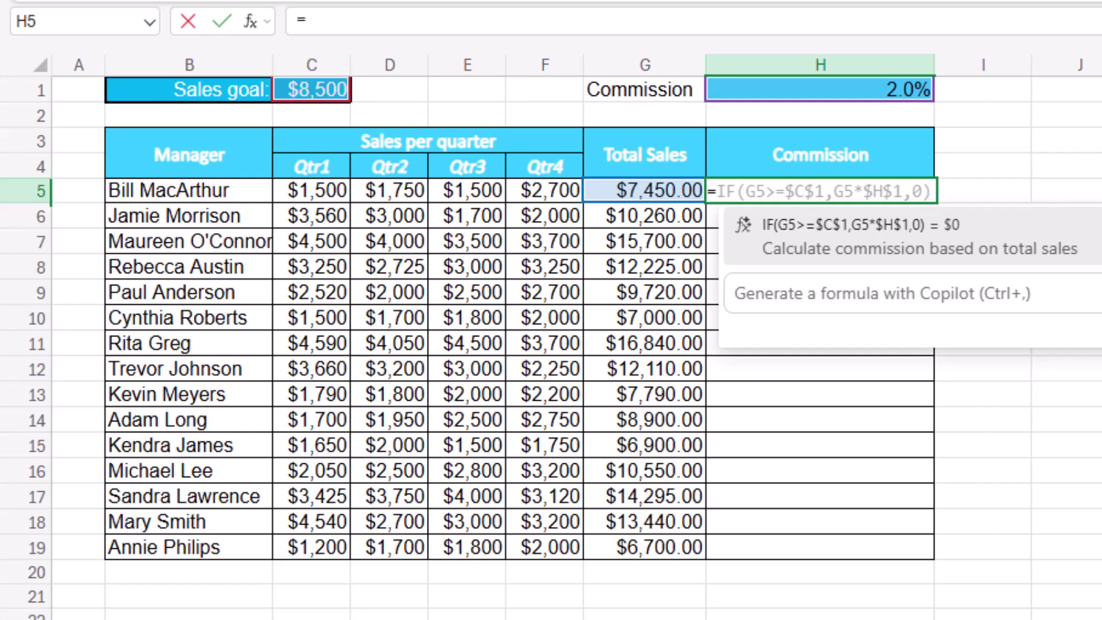
key("Tab")
key("Return")
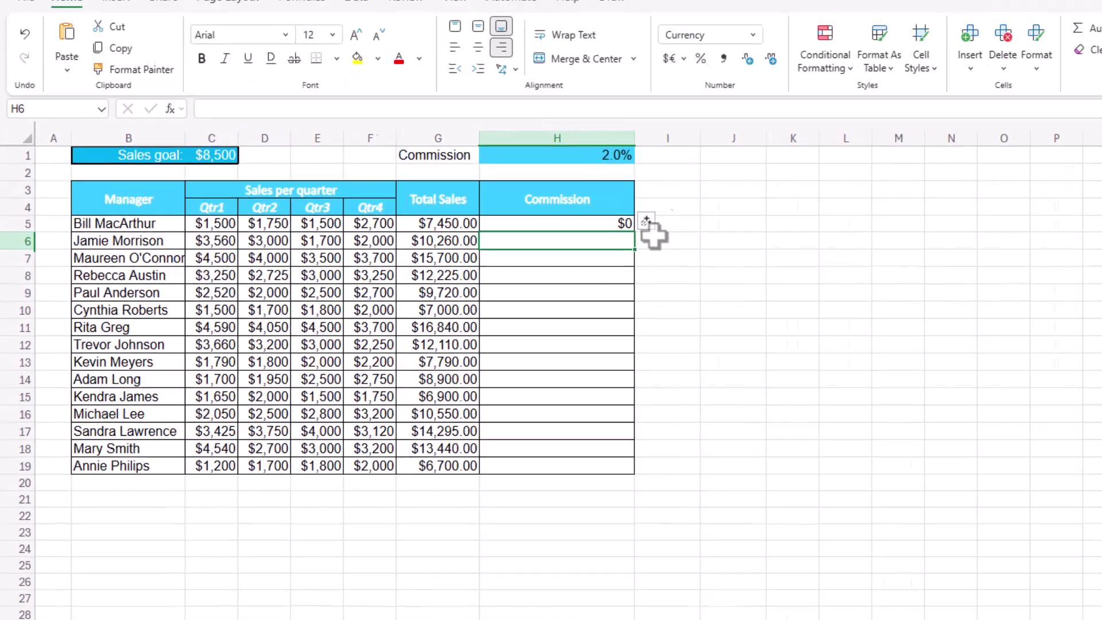
left_click(924, 190)
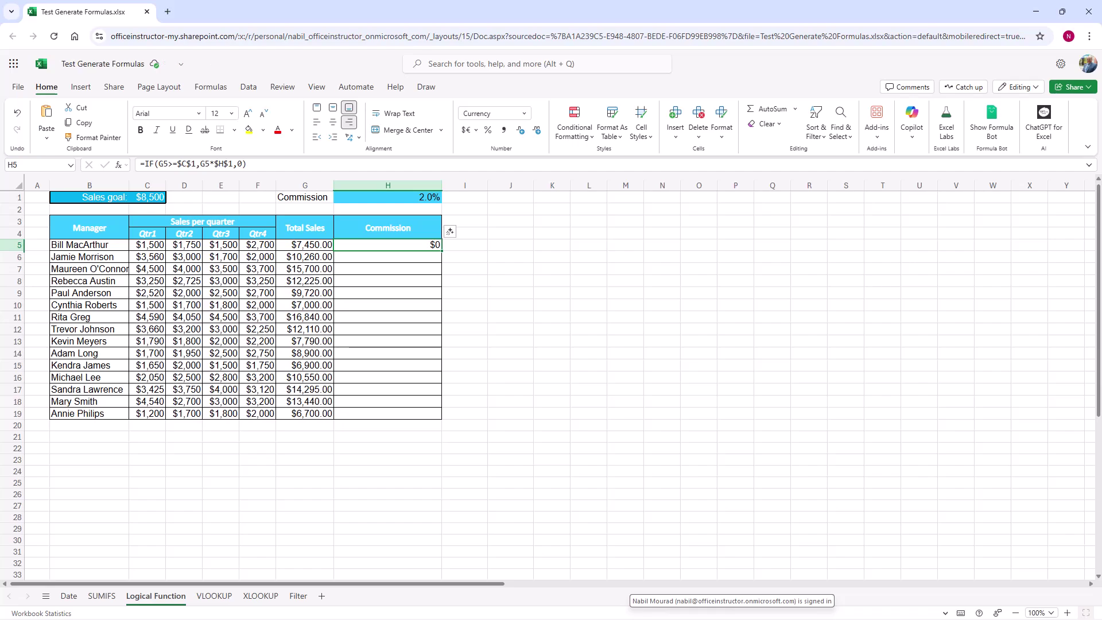
key("ctrl+Return")
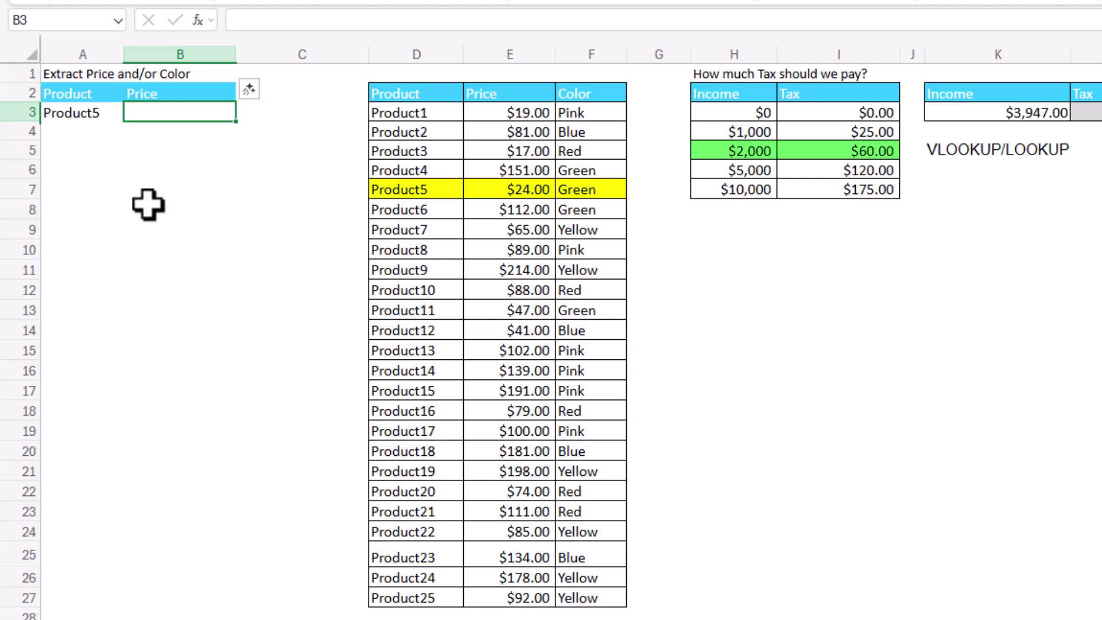
Look up the product's price in B3 with the suggested formula XLOOKUP(A3,$D$3:$D$27,$E$3:$E$27,"Not Found")
type("=")
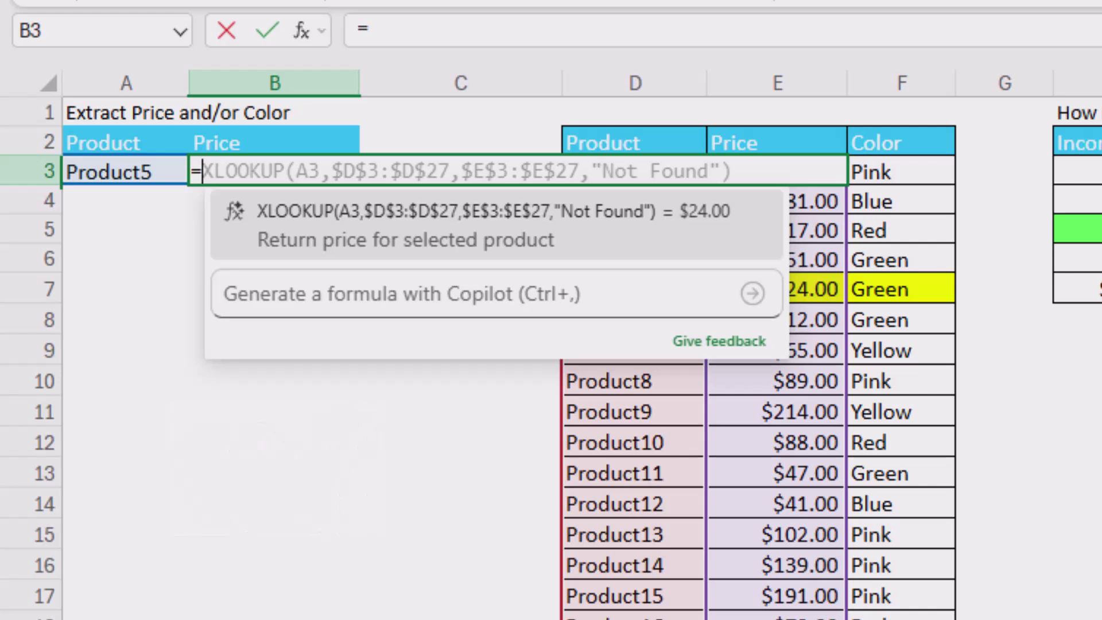
key("Tab")
key("Return")
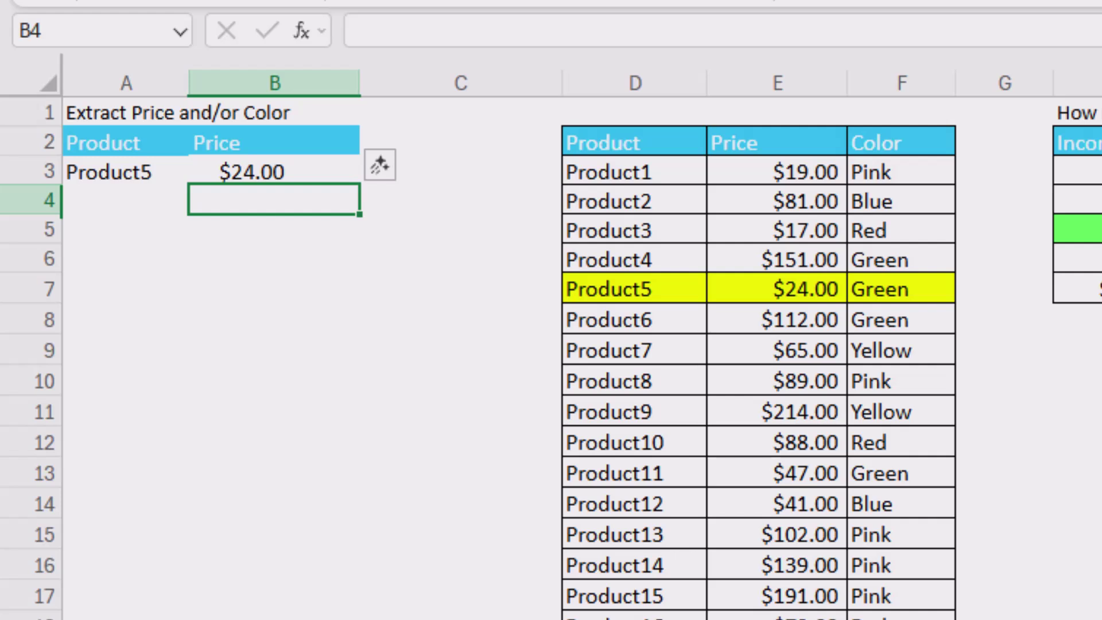
Change the lookup product in A3 to Product3 using the cell's validation list
left_click(126, 171)
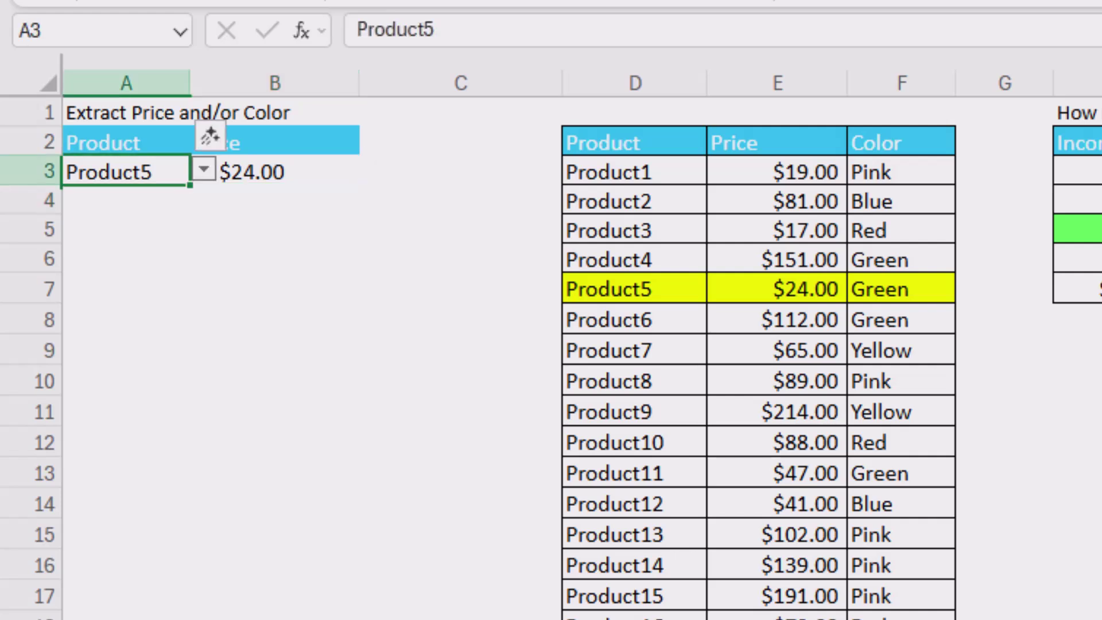
key("alt+Down")
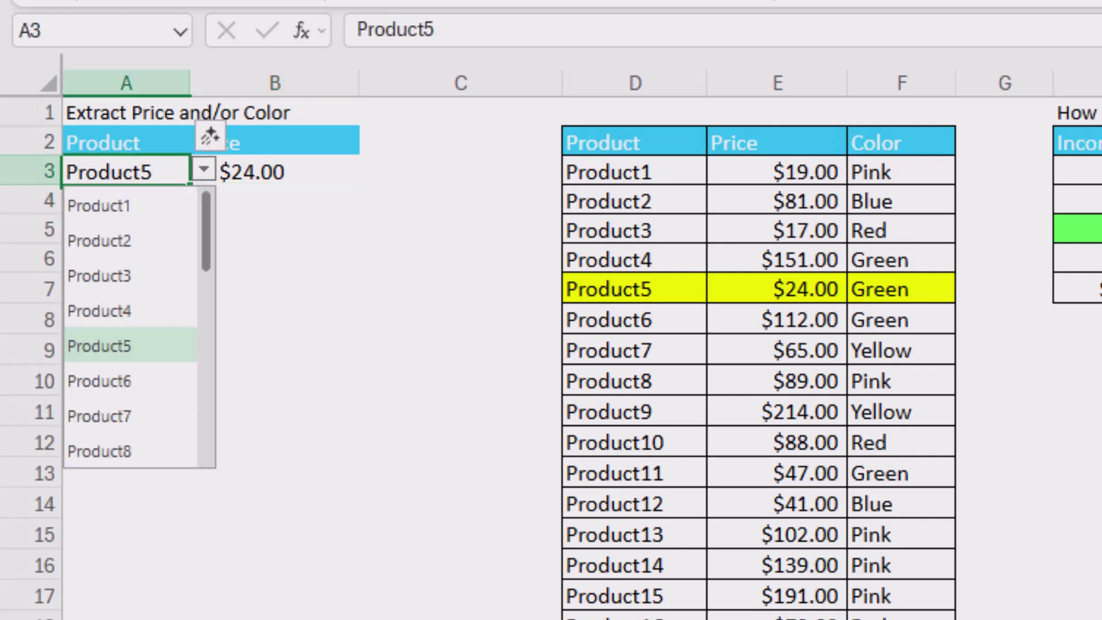
key("Up")
key("Up")
key("Return")
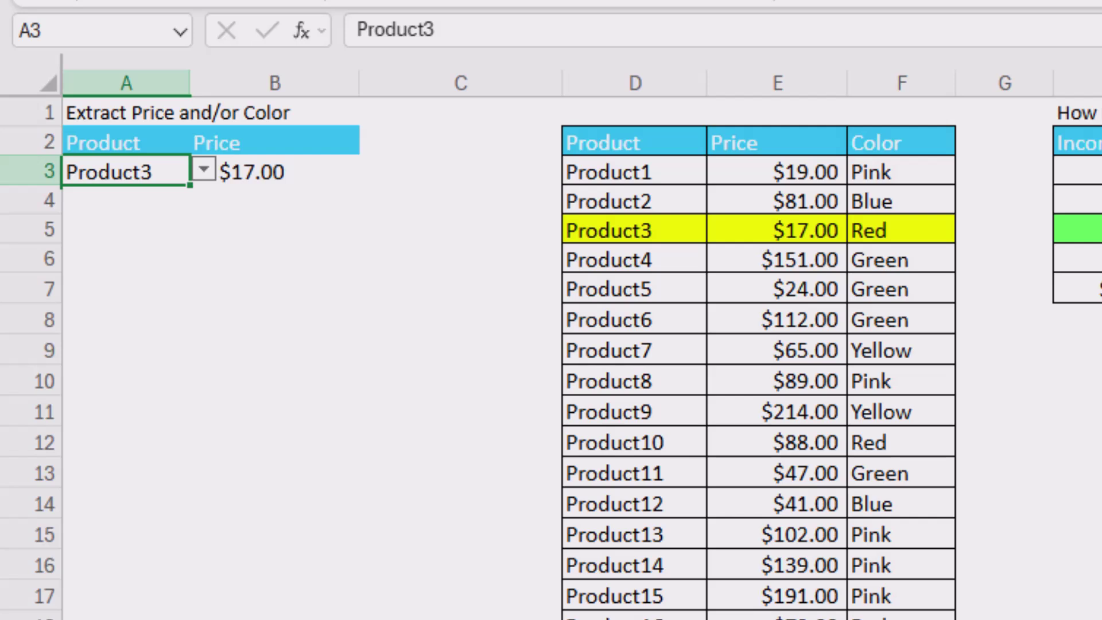
Change the lookup header in B2 to Color using the cell's validation list
left_click(274, 142)
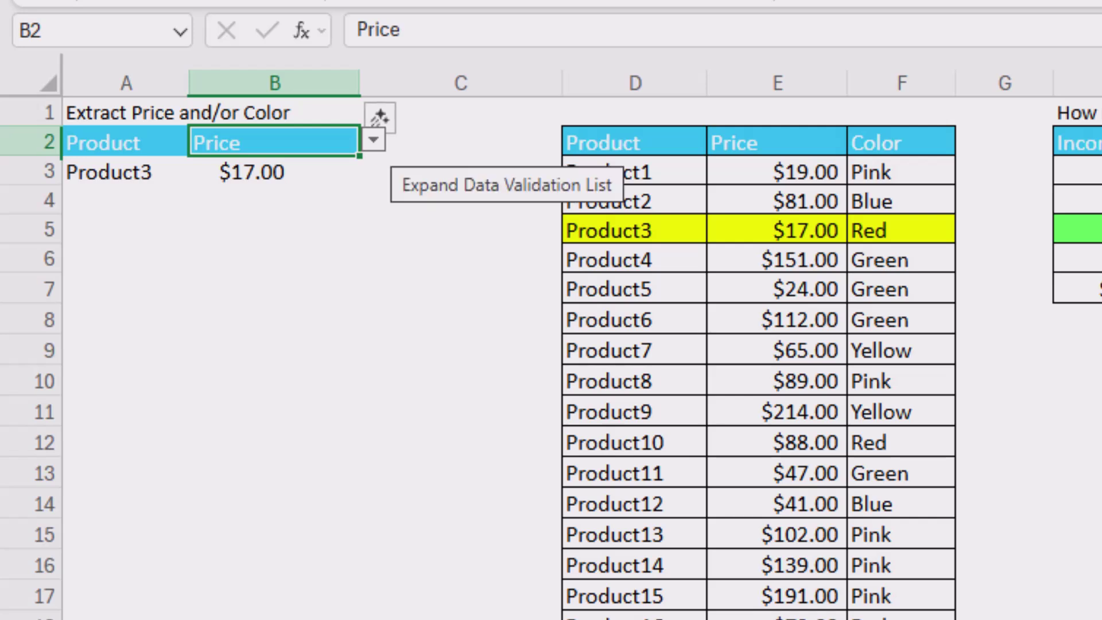
left_click(373, 140)
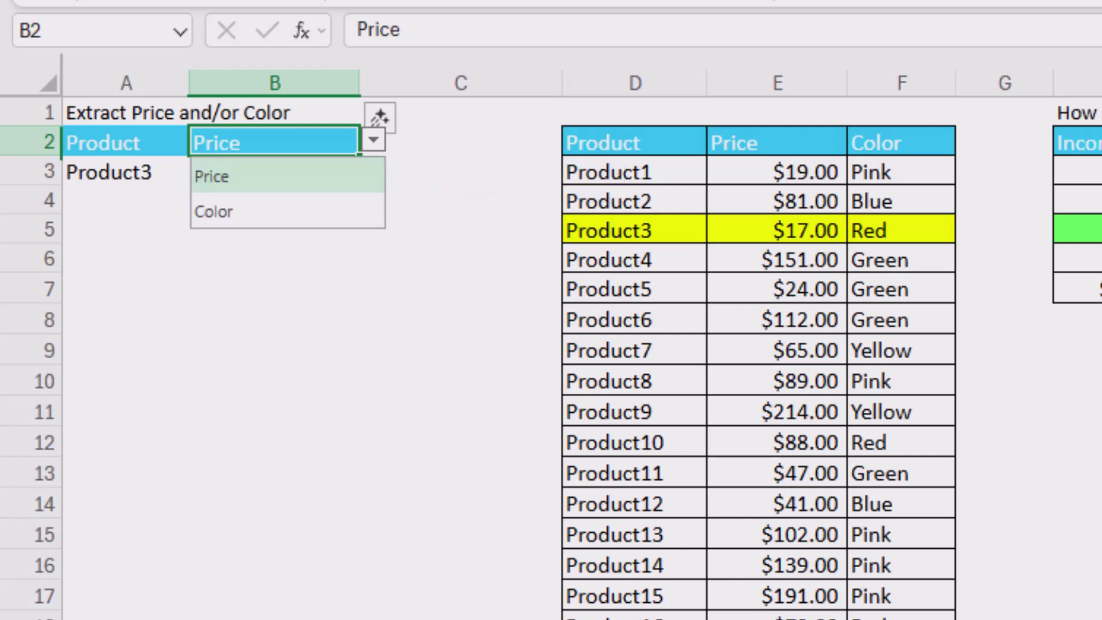
key("Down")
key("Return")
key("Return")
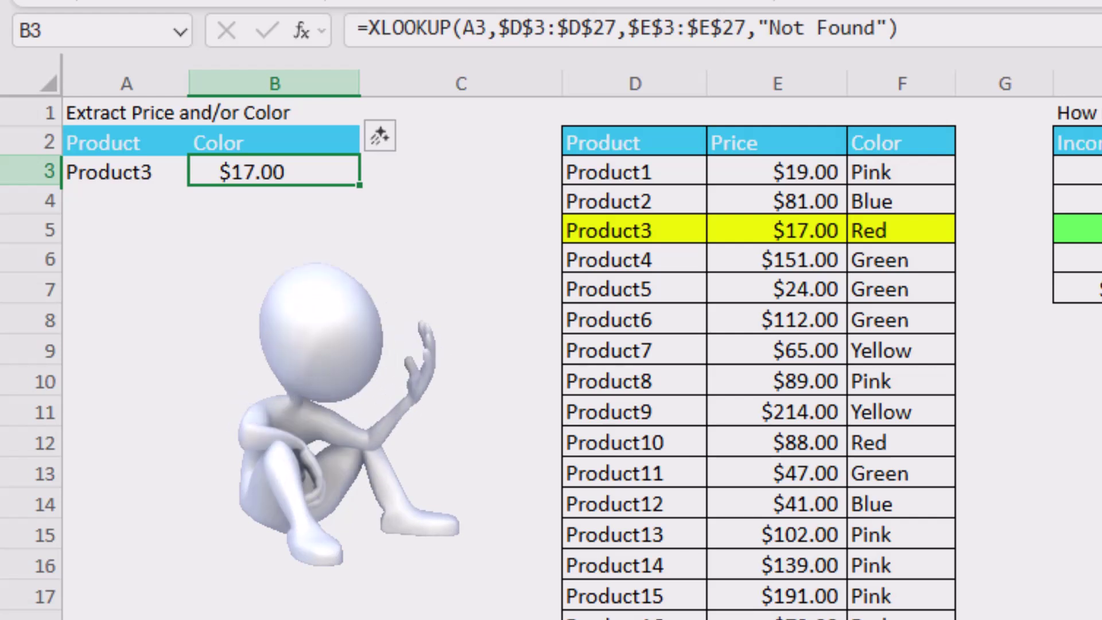
Clear the price formula in B3 and replace it with the suggested color lookup XLOOKUP(A3,$D$3:$D$27,$F$3:$F$27,"Not Found")
key("Delete")
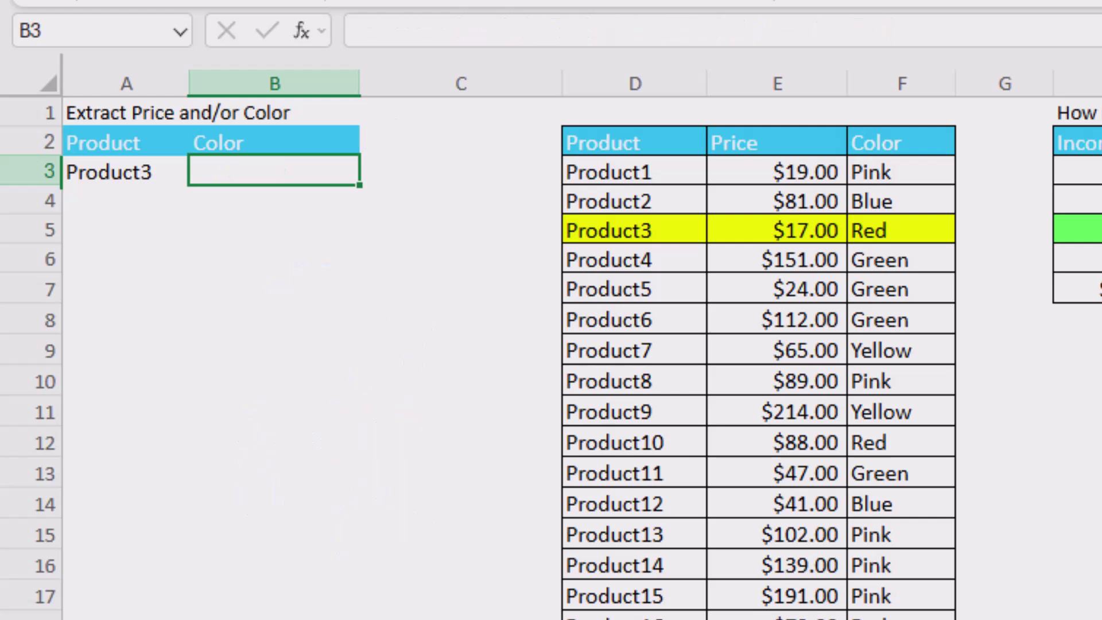
type("=")
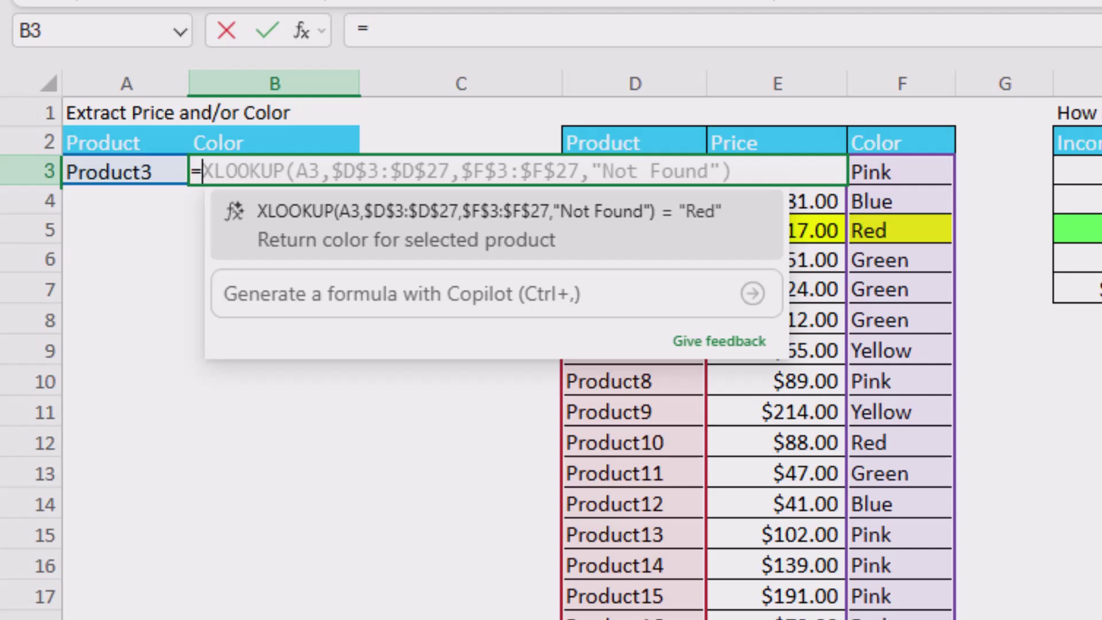
key("Tab")
key("Return")
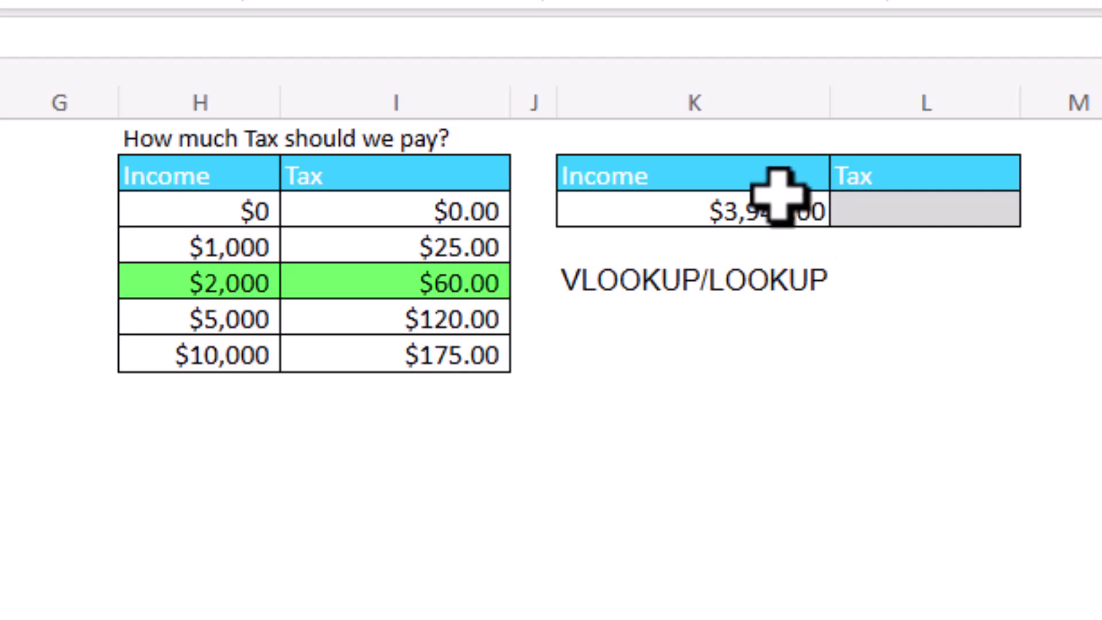
Calculate the tax for the income in K3 by accepting the suggested formula VLOOKUP(K3,$H$3:$I$7,2,TRUE) in L3
left_click(726, 222)
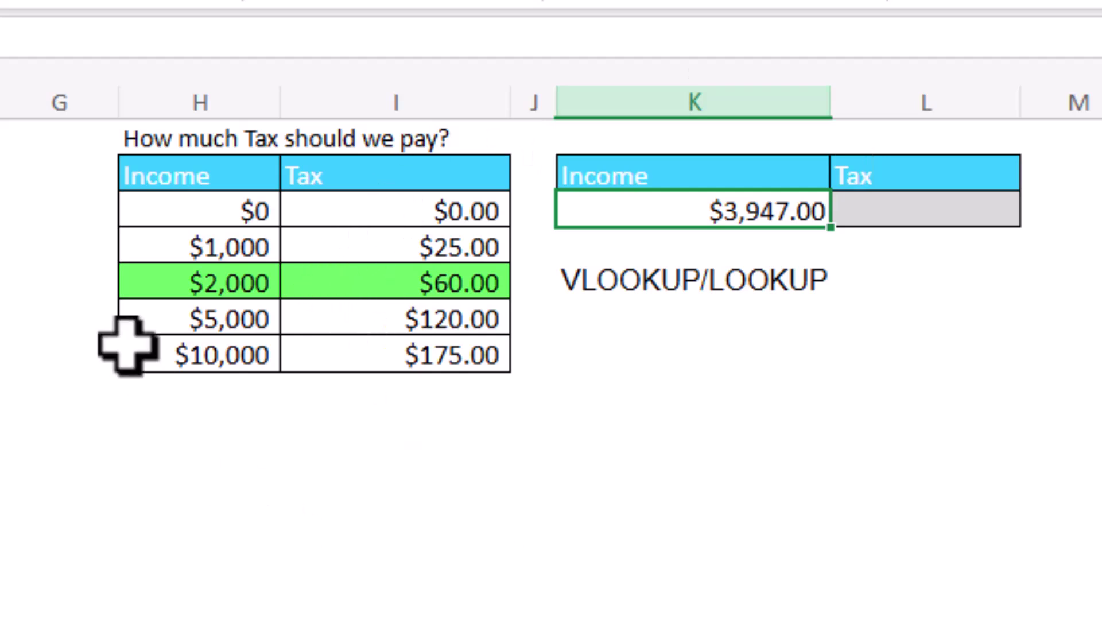
left_click(910, 210)
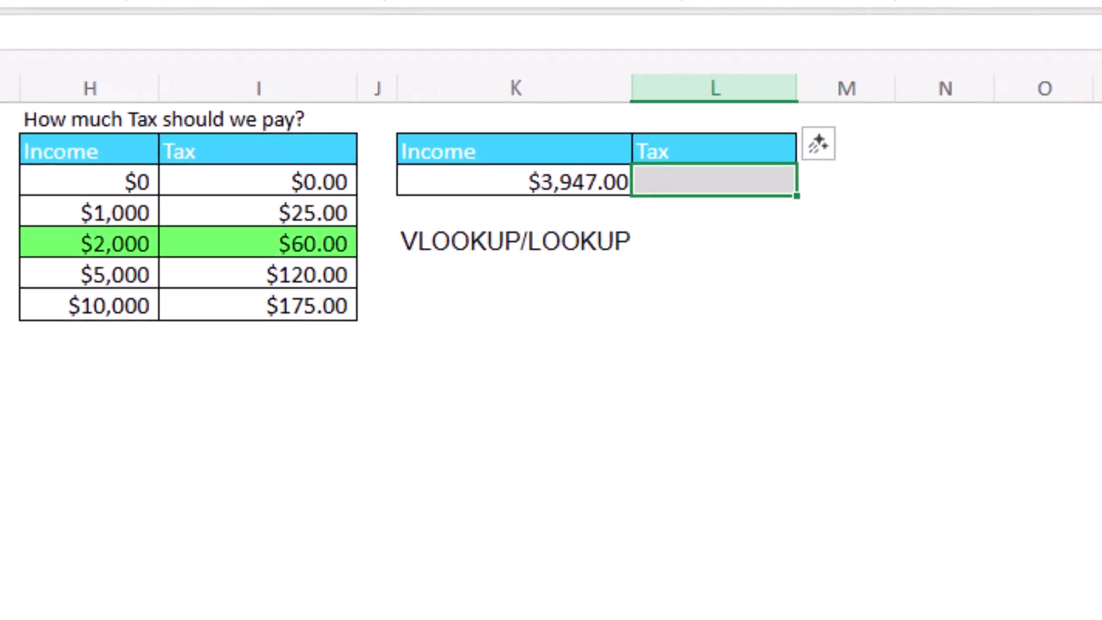
type("=")
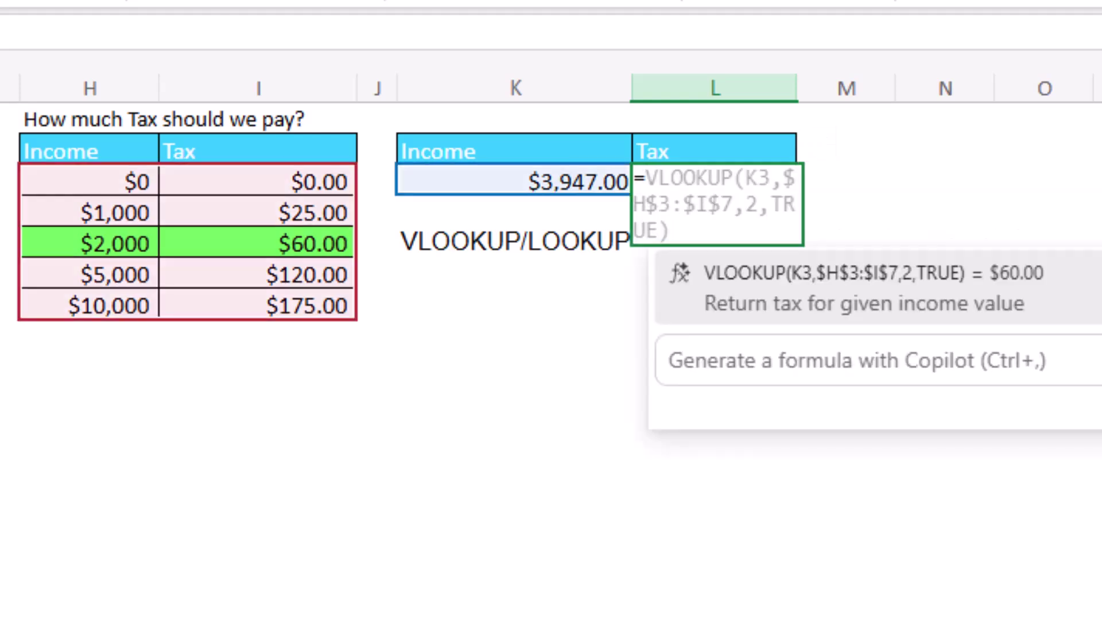
key("Tab")
key("Return")
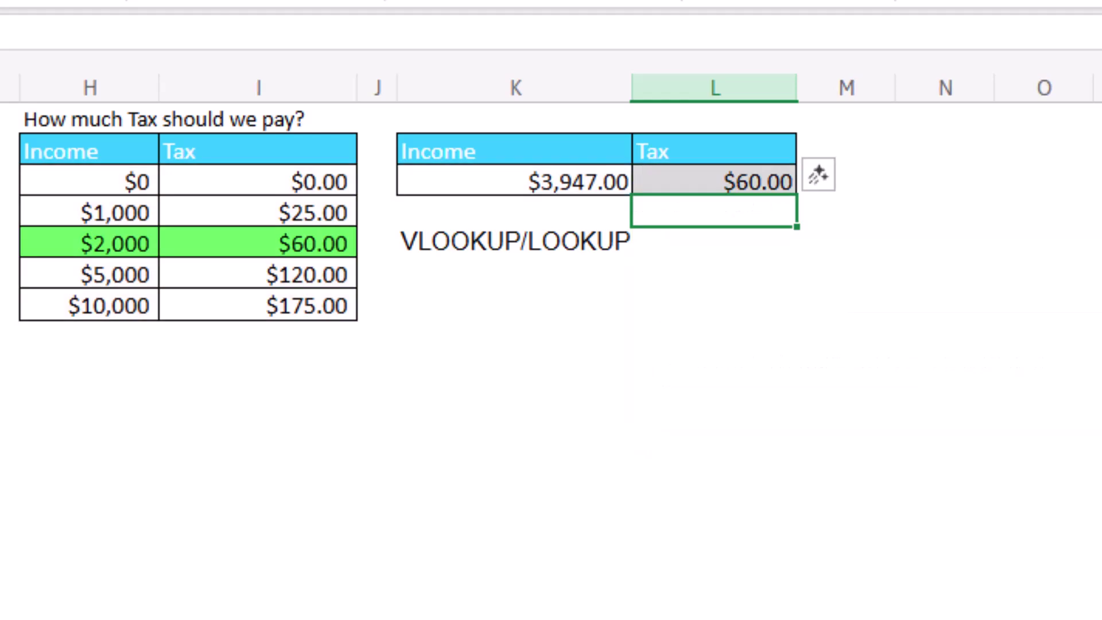
Test the tax lookup by setting the income in K3 to 4999 and finally to 5001
left_click(514, 180)
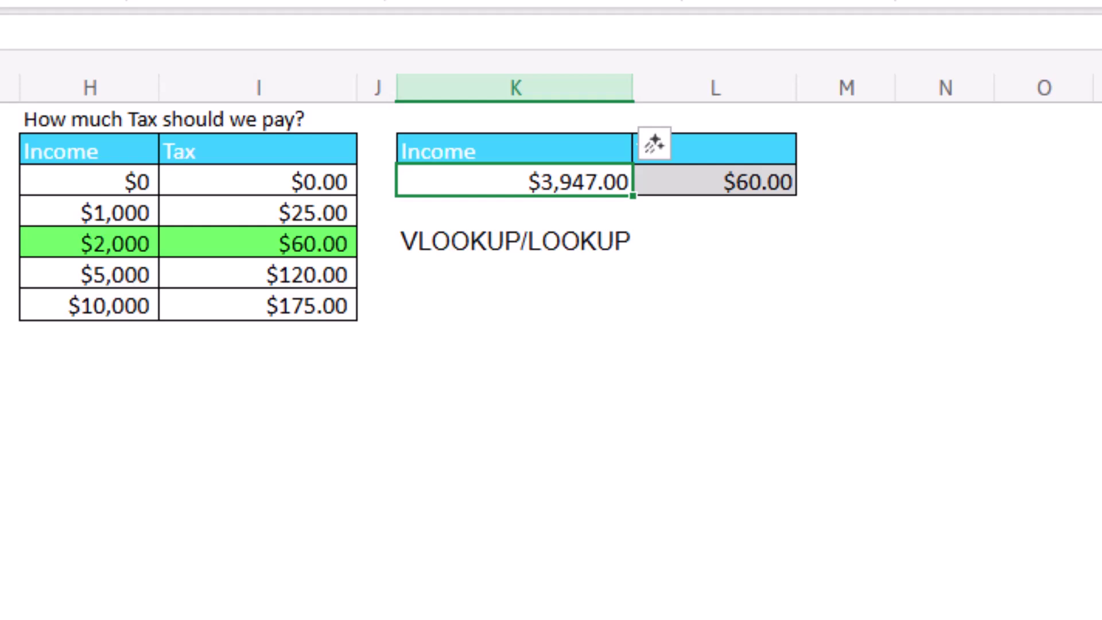
type("4999")
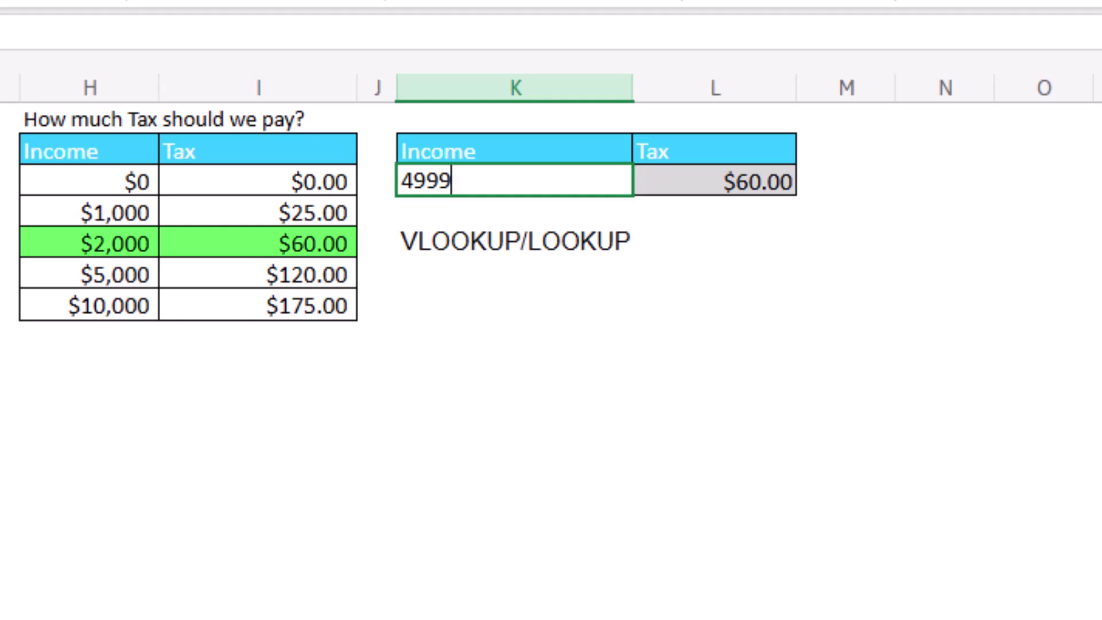
key("Return")
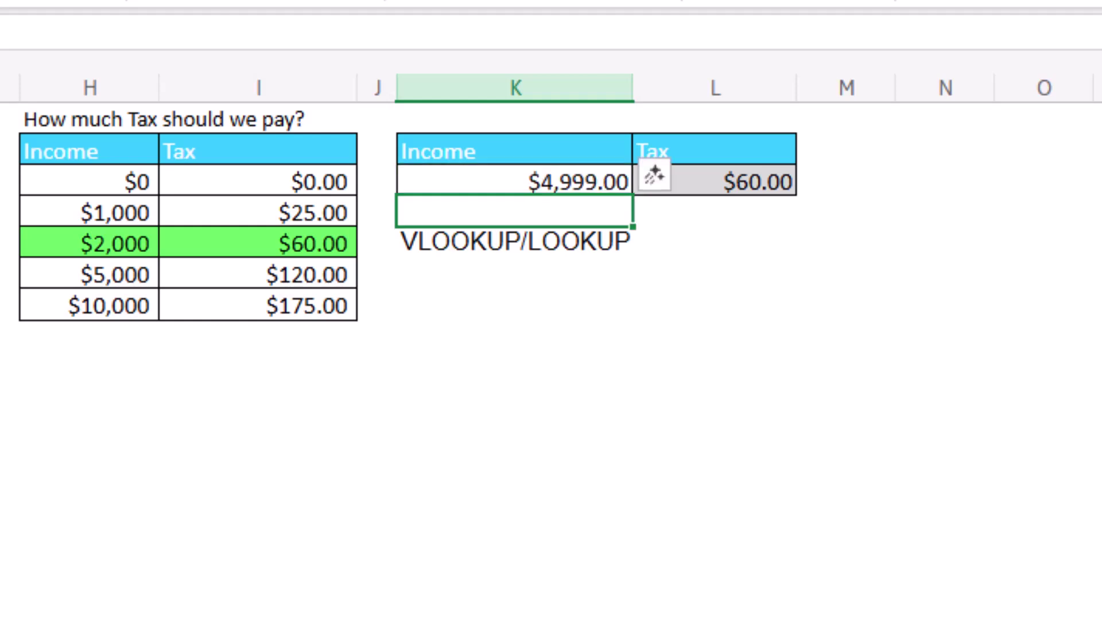
left_click(514, 180)
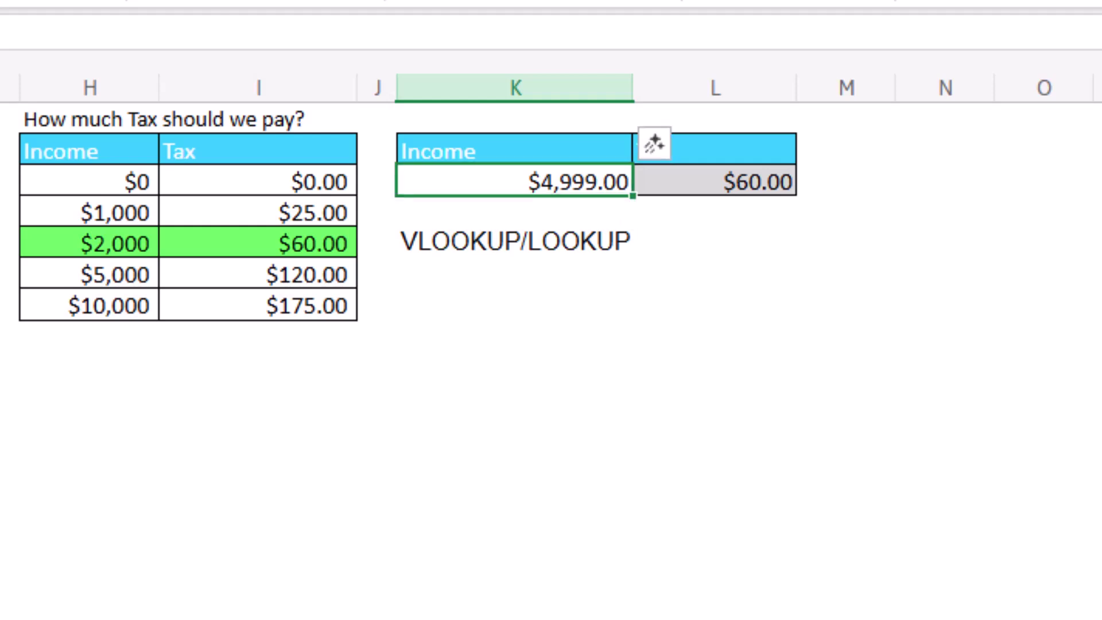
type("5001")
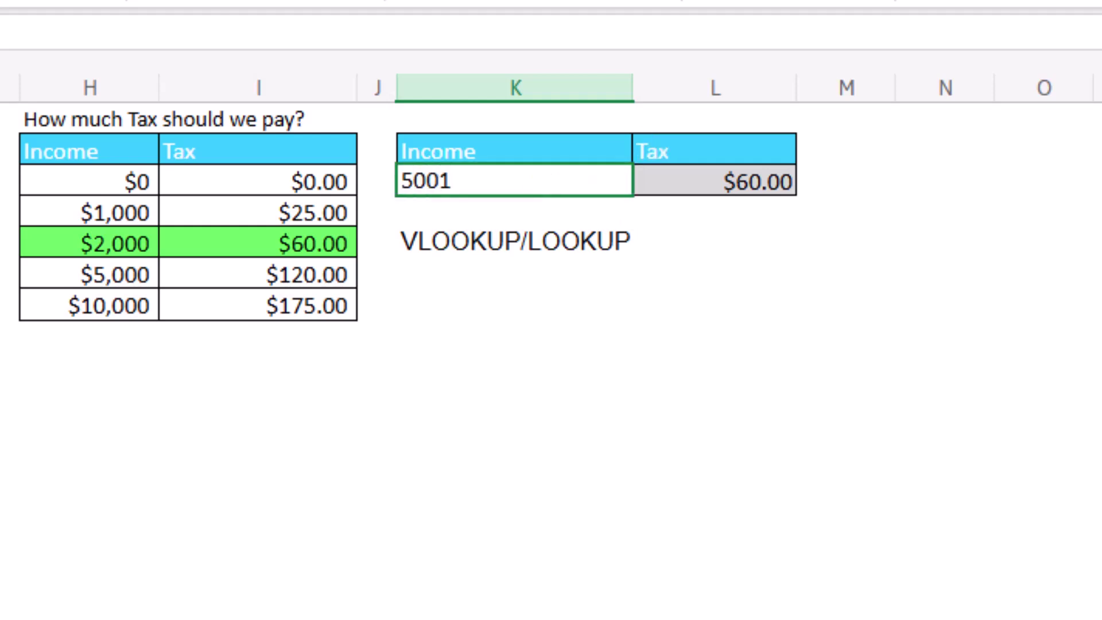
key("Return")
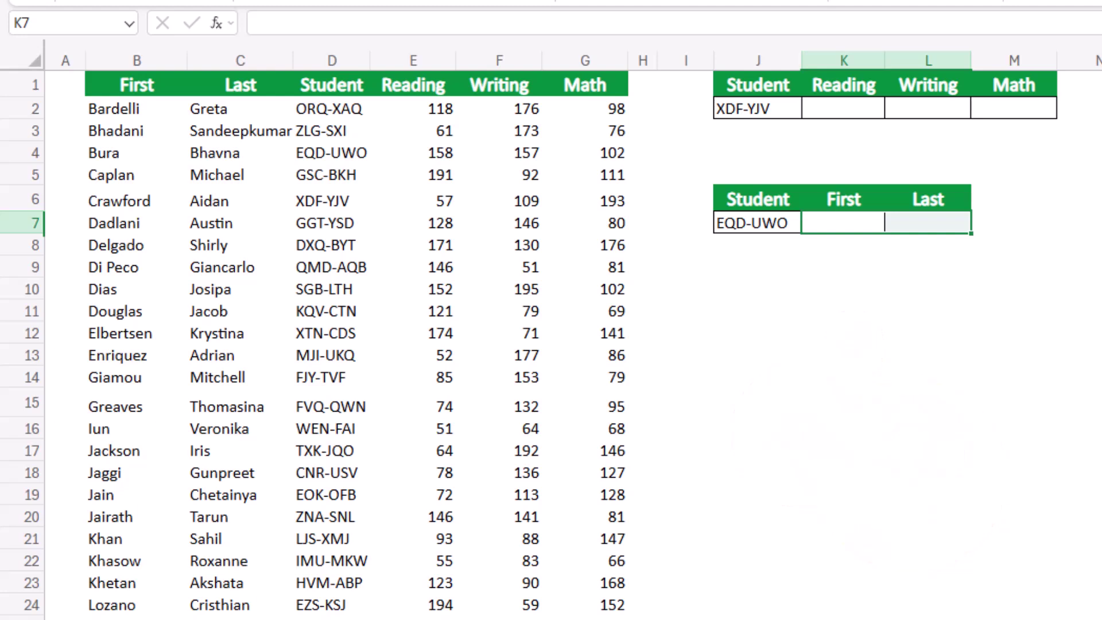
View the student choices in J2, and look up the Reading score in K2 with the suggested XLOOKUP(J2,$D$2:$D$46,$E$2:$E$46,"Not Found")
left_click(843, 109)
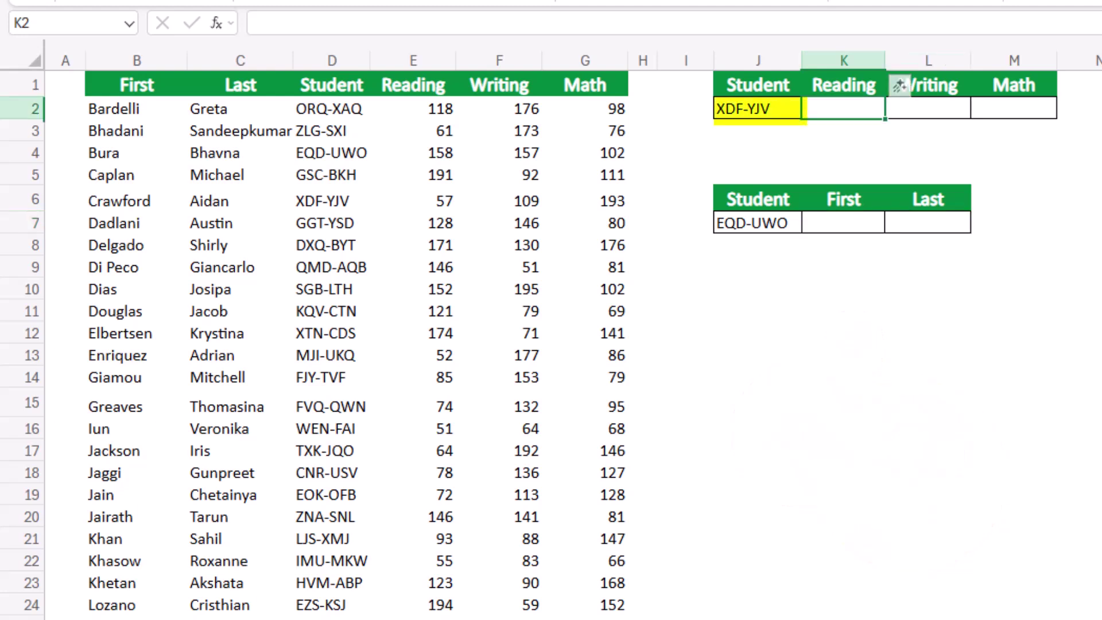
key("Left")
key("alt+Down")
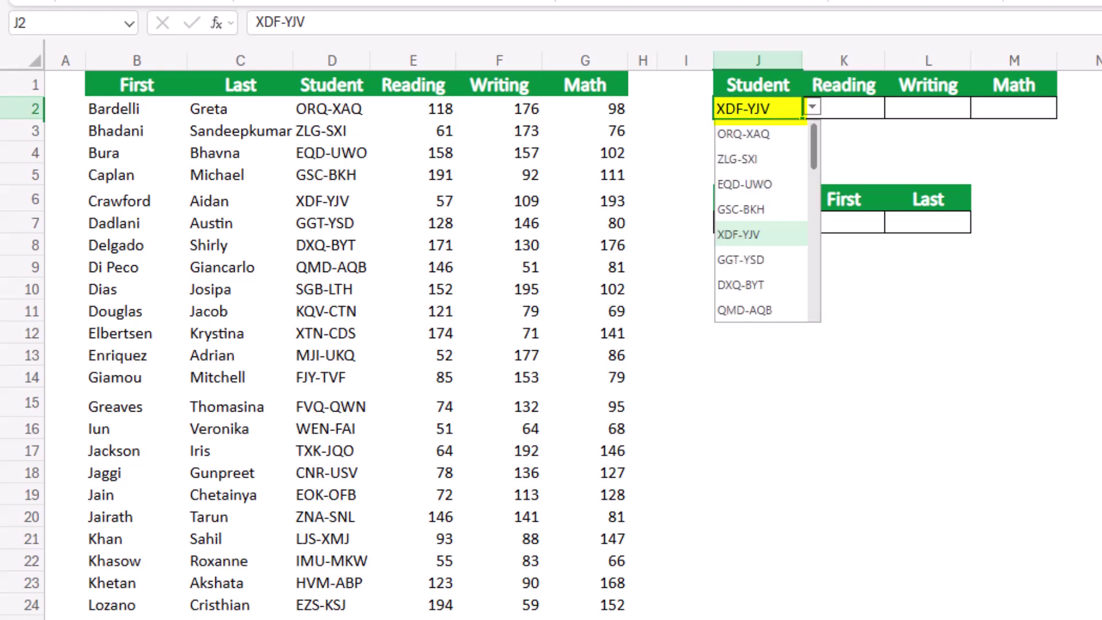
key("Escape")
key("Right")
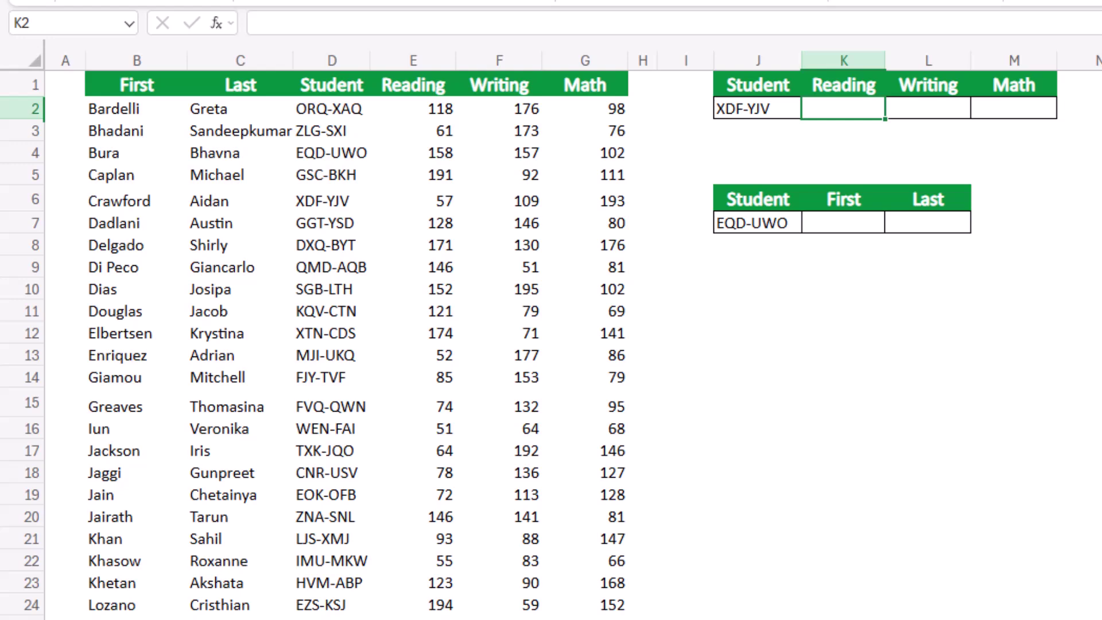
type("=")
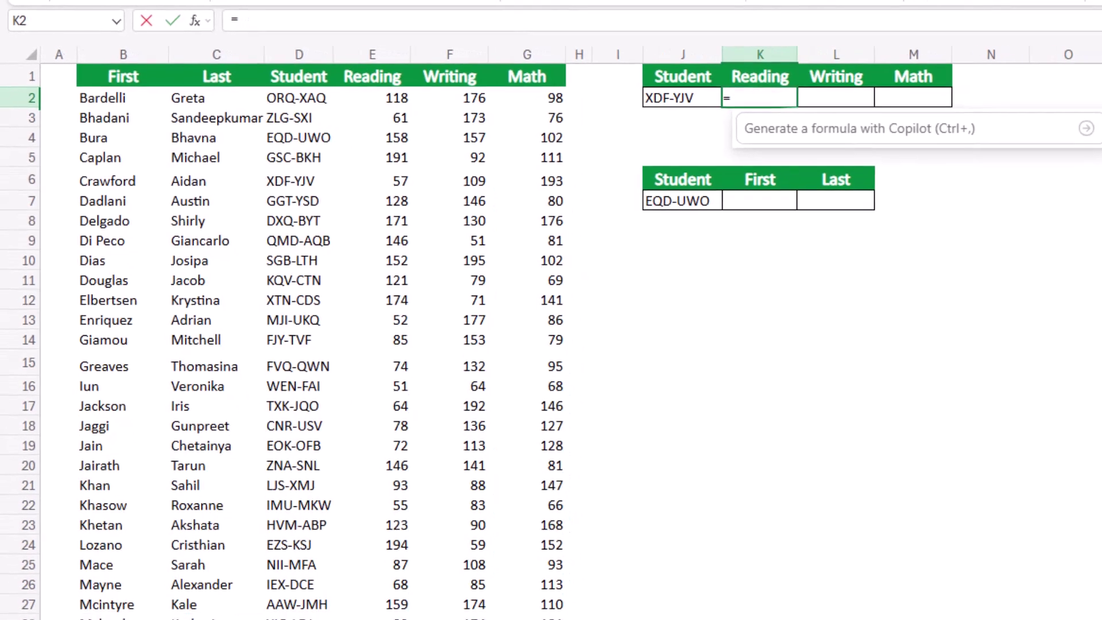
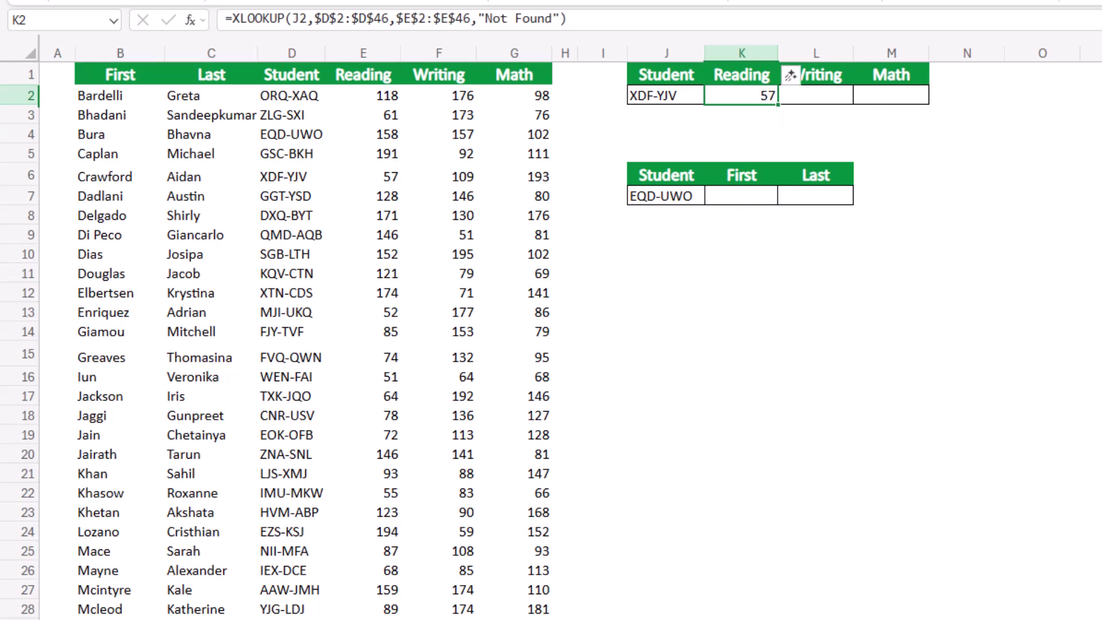
Try filling the K2 formula across to M2, and instead extend its return range to $E$2:$G$46 to cover all three scores
left_click_drag(778, 106, 926, 98)
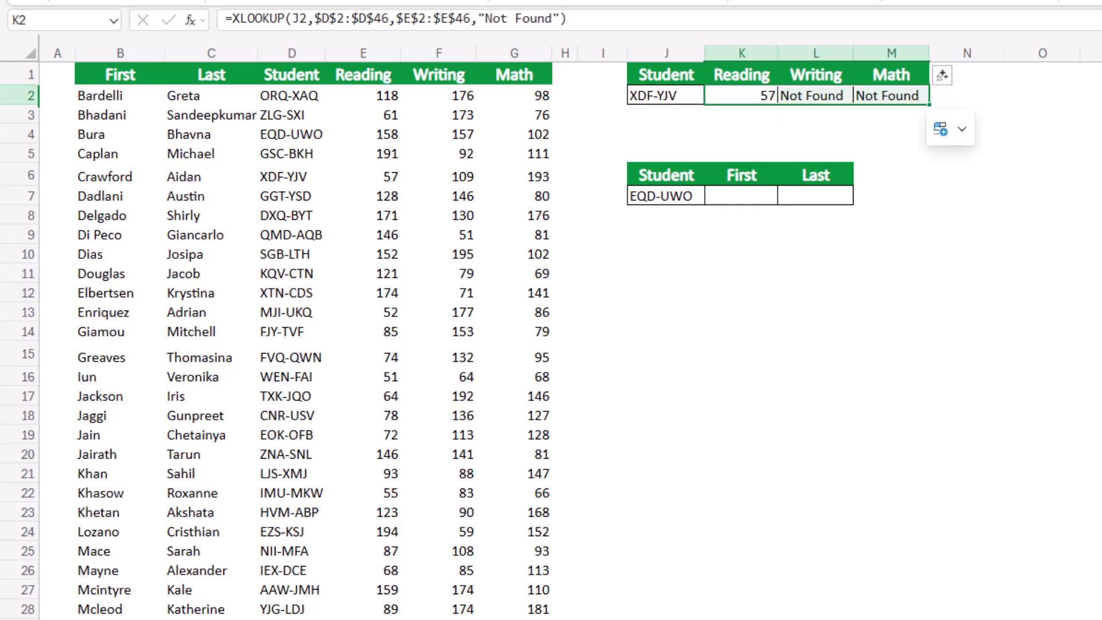
key("F2")
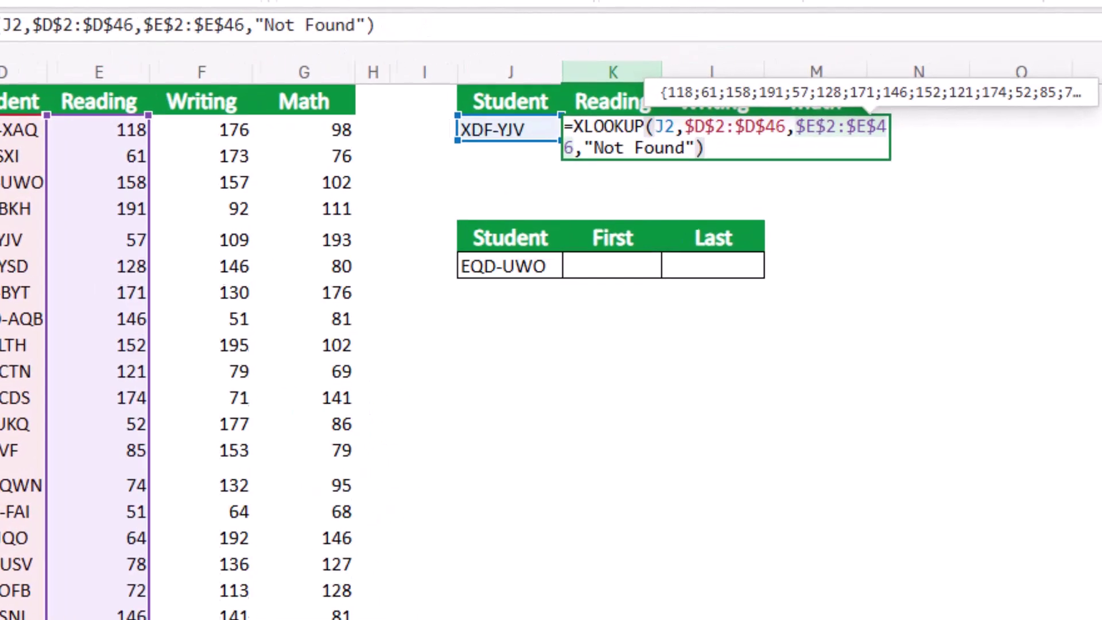
left_click(918, 99)
key("BackSpace")
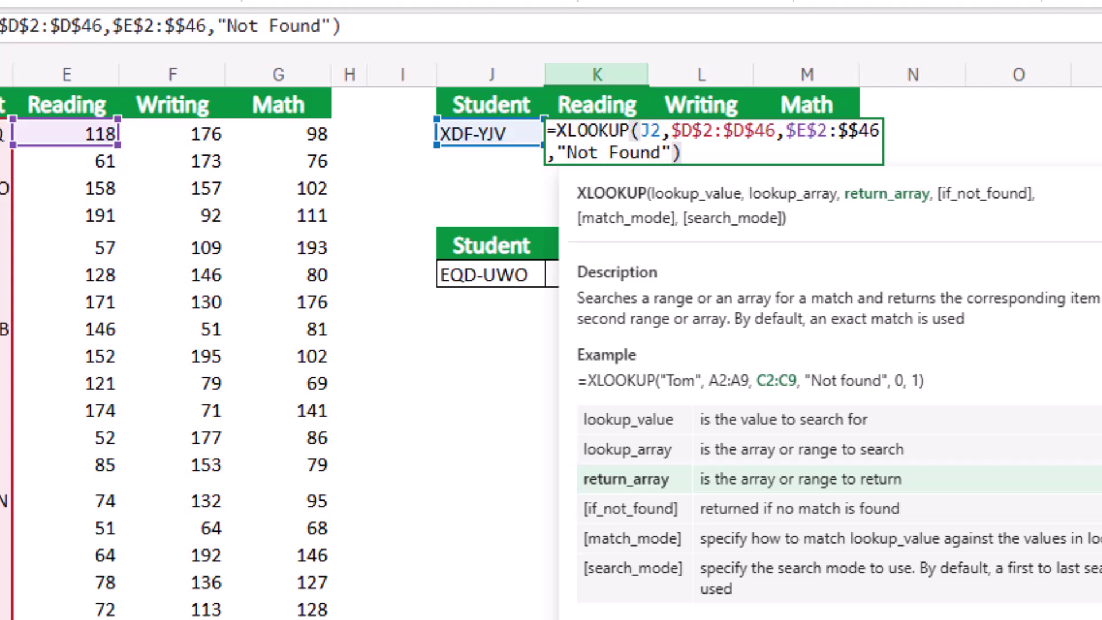
type("G")
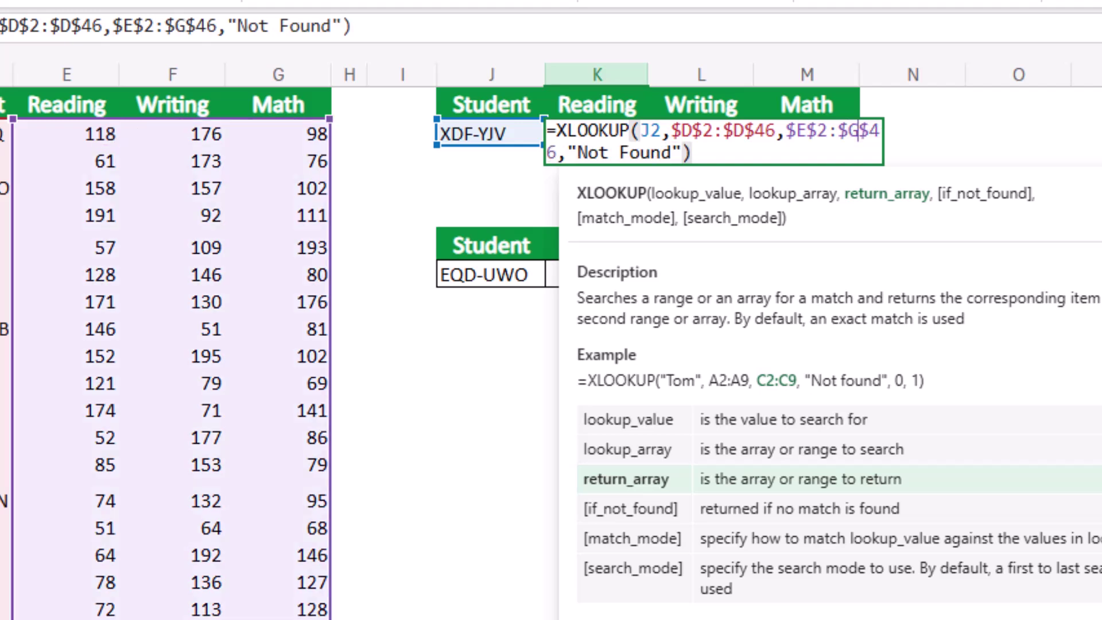
key("Return")
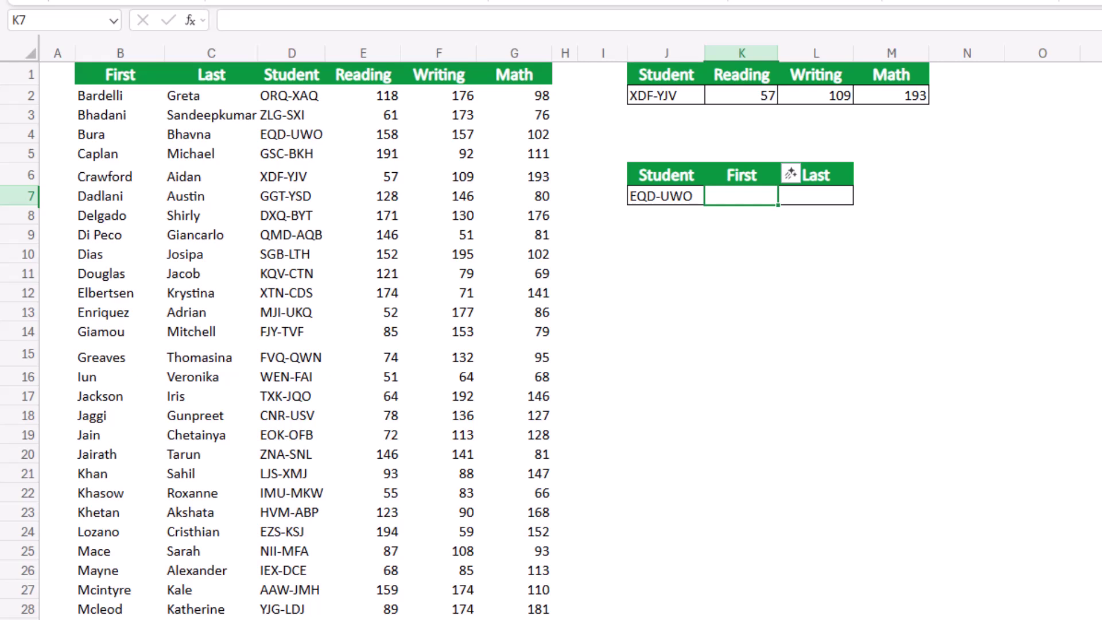
Look up the student's first name in K7 by accepting the suggested formula XLOOKUP(J7,$D$2:$D$46,$B$2:$B$46,"Not Found")
type("=")
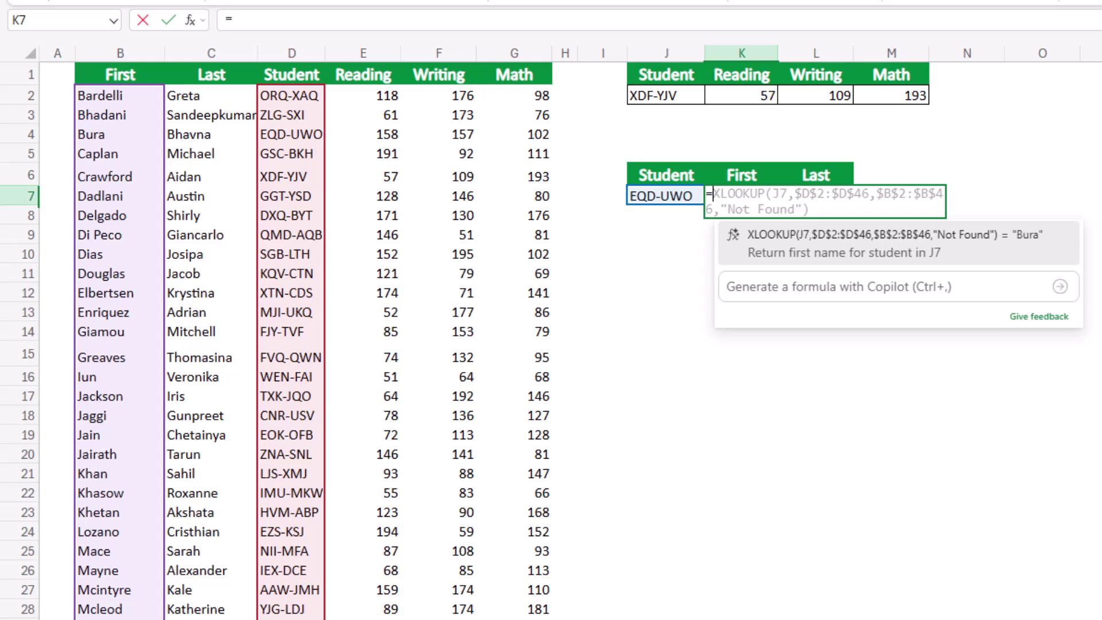
key("Tab")
key("Return")
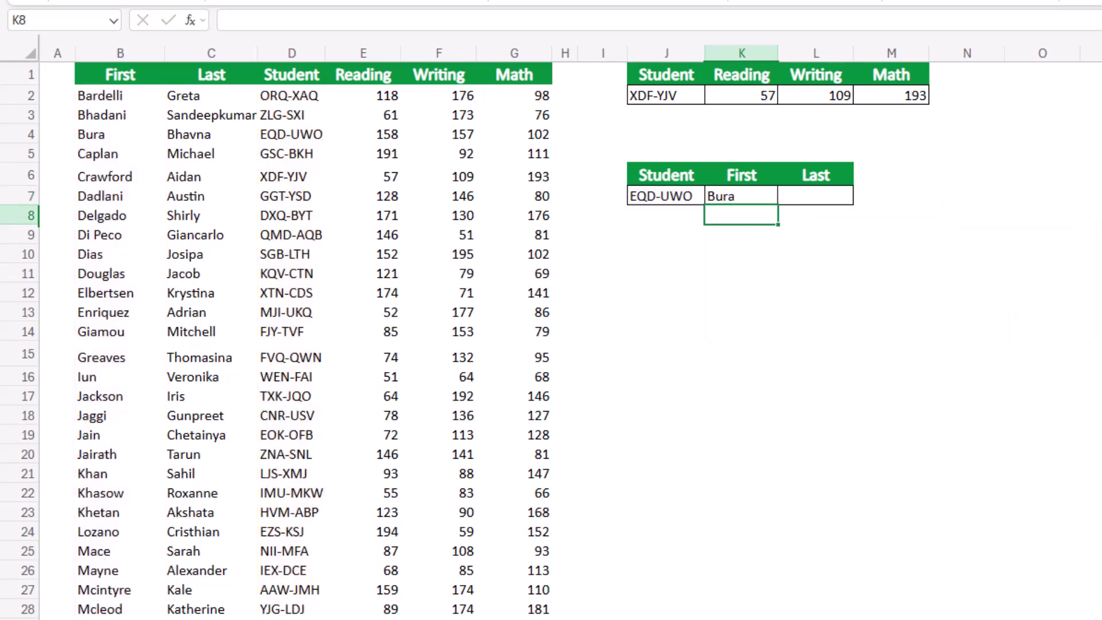
Try to fill the first-name lookup formula from K7 across to L7, and undo the fill
key("Up")
left_click_drag(779, 205, 844, 201)
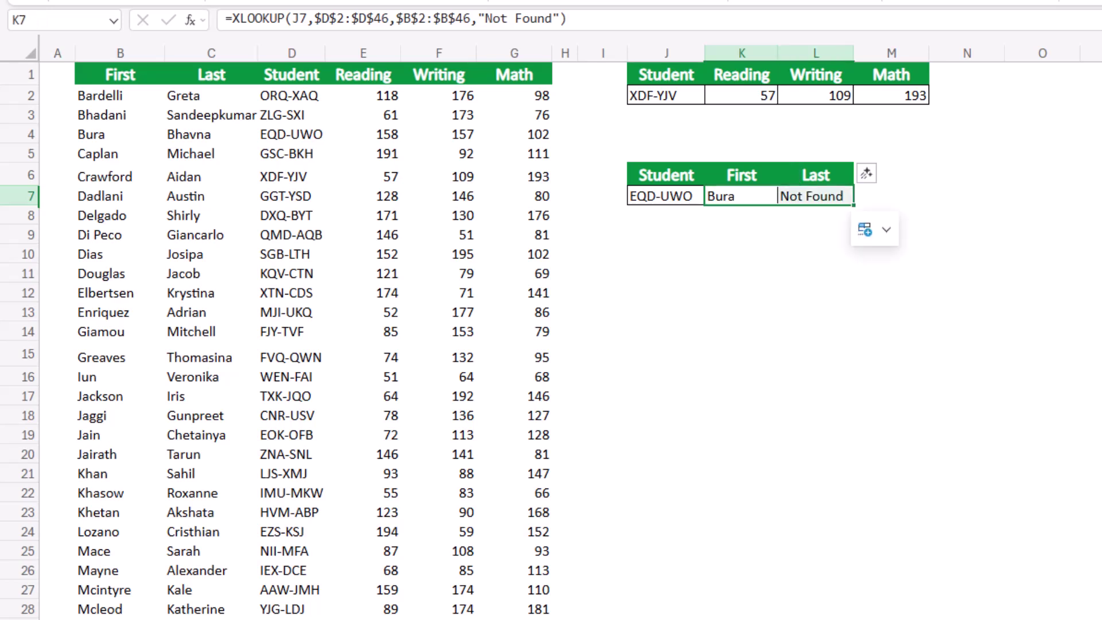
key("ctrl+z")
Extend the return range of the K7 lookup formula to $B$2:$C$46 so it covers both First and Last
left_click(777, 196)
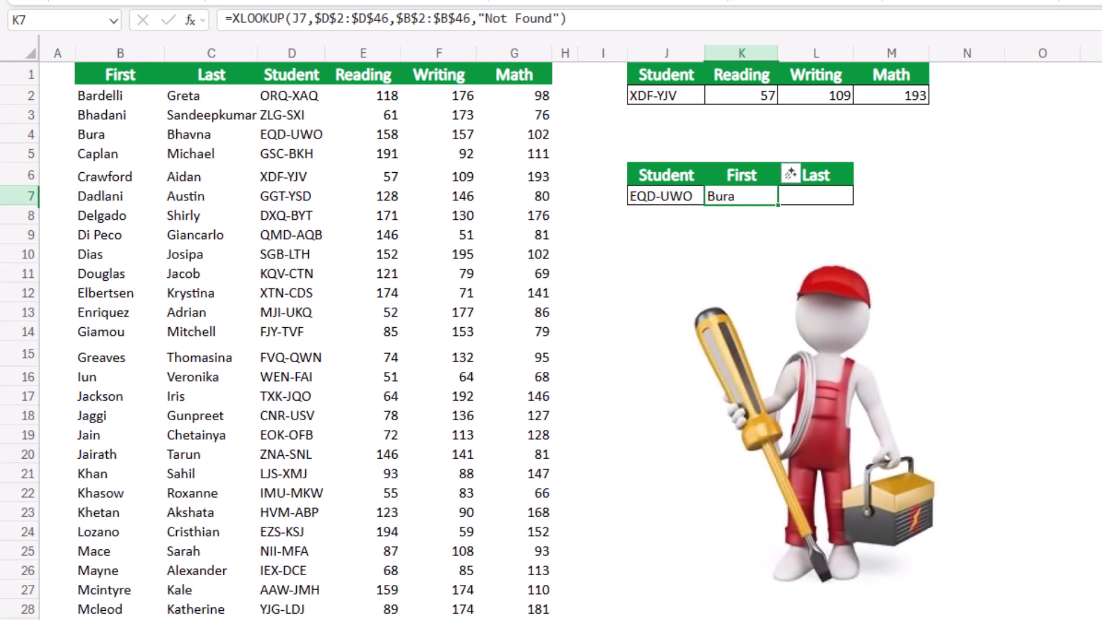
key("F2")
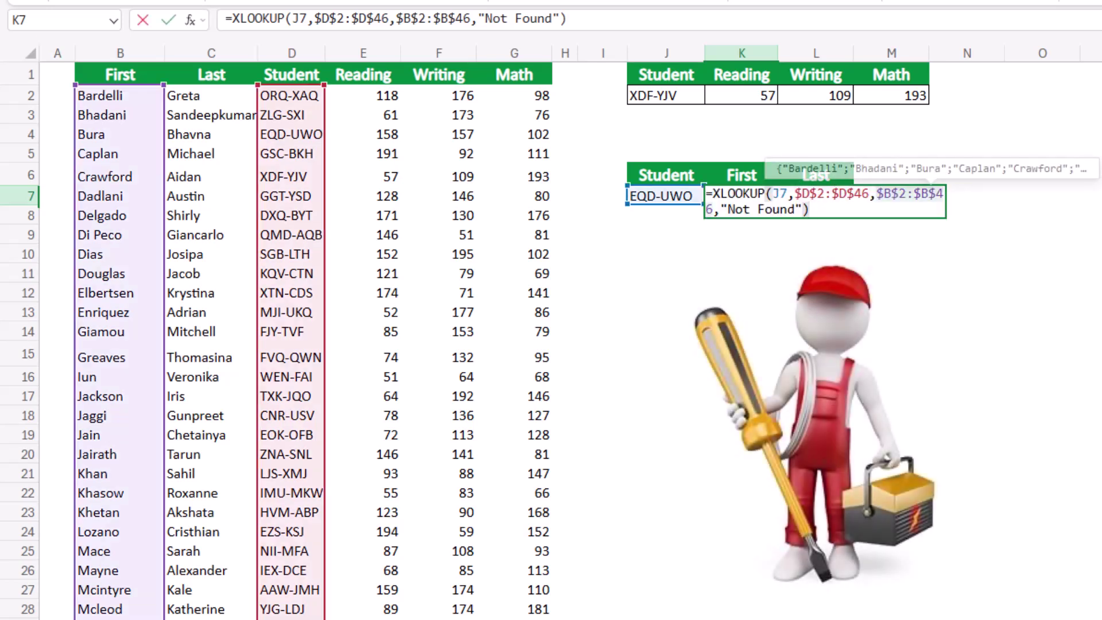
left_click(915, 193)
key("BackSpace")
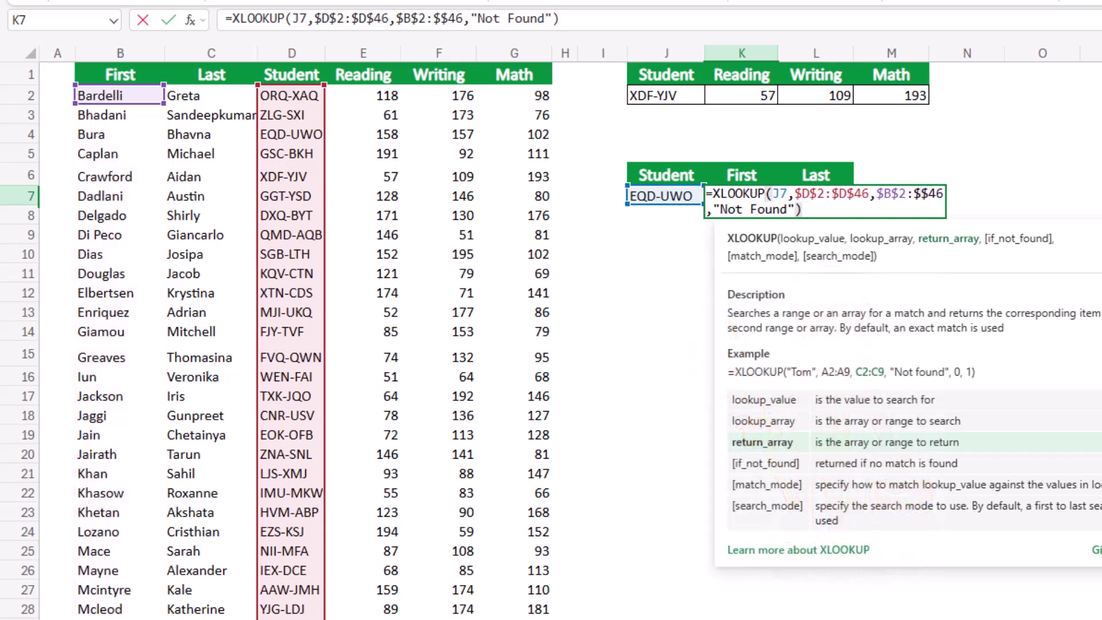
type("C")
key("Return")
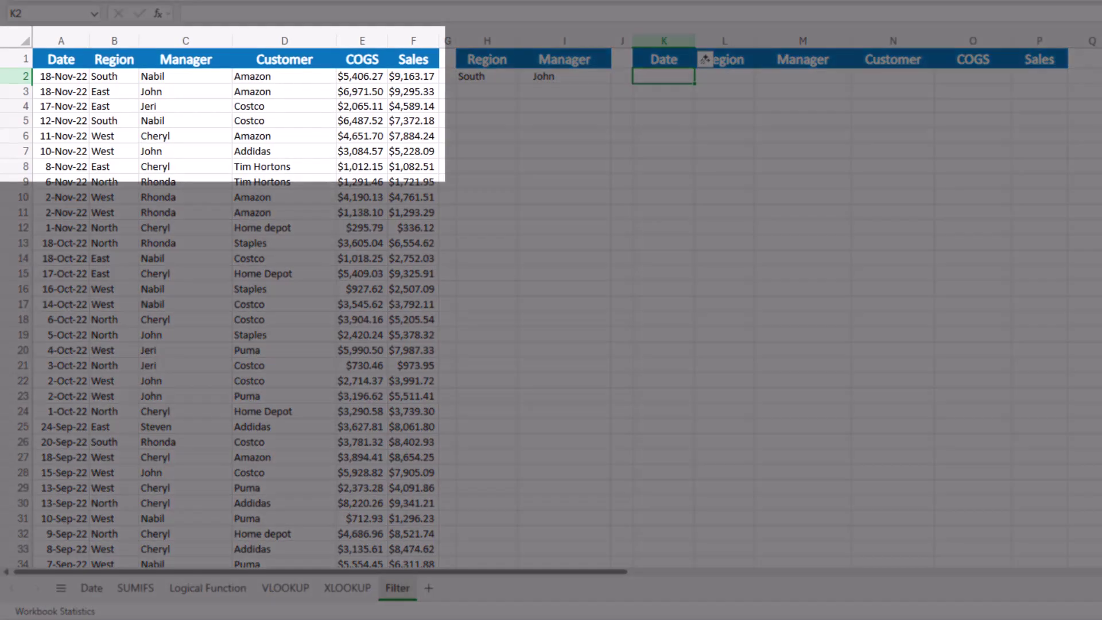
Examine the available choices in the Region list in H2 and the Manager list in I2 on the Filter sheet
key("Left")
key("Left")
key("Left")
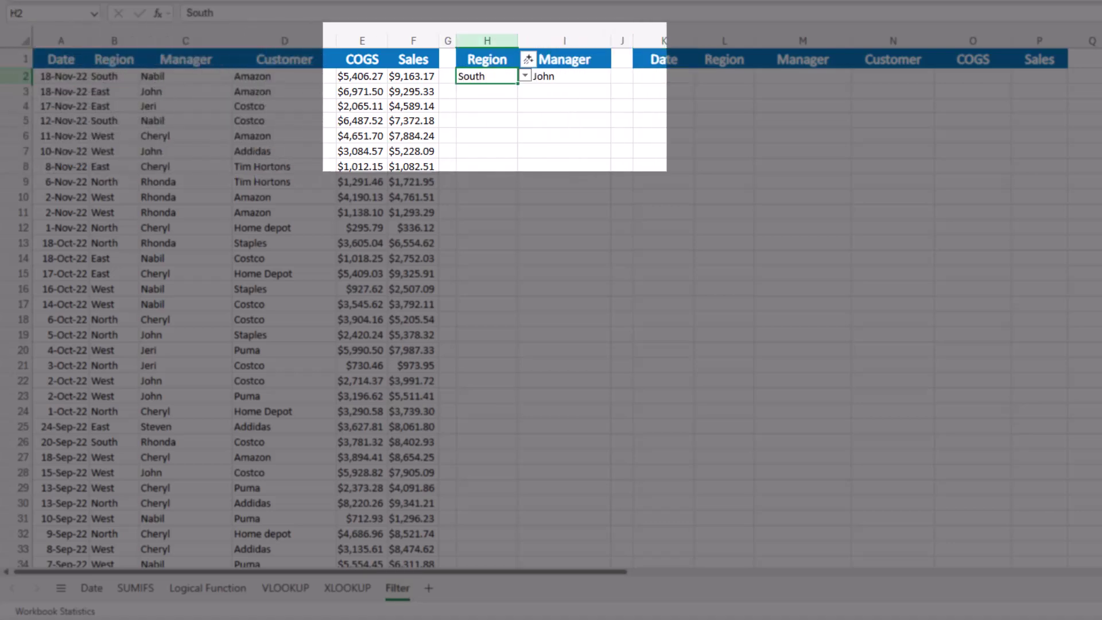
key("alt+Down")
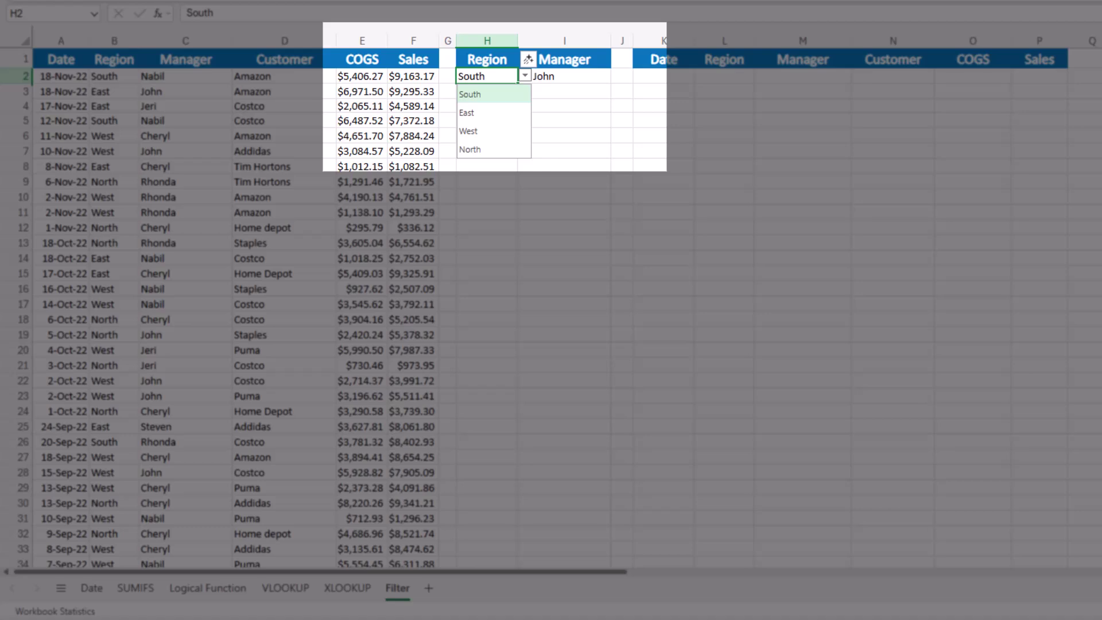
key("Escape")
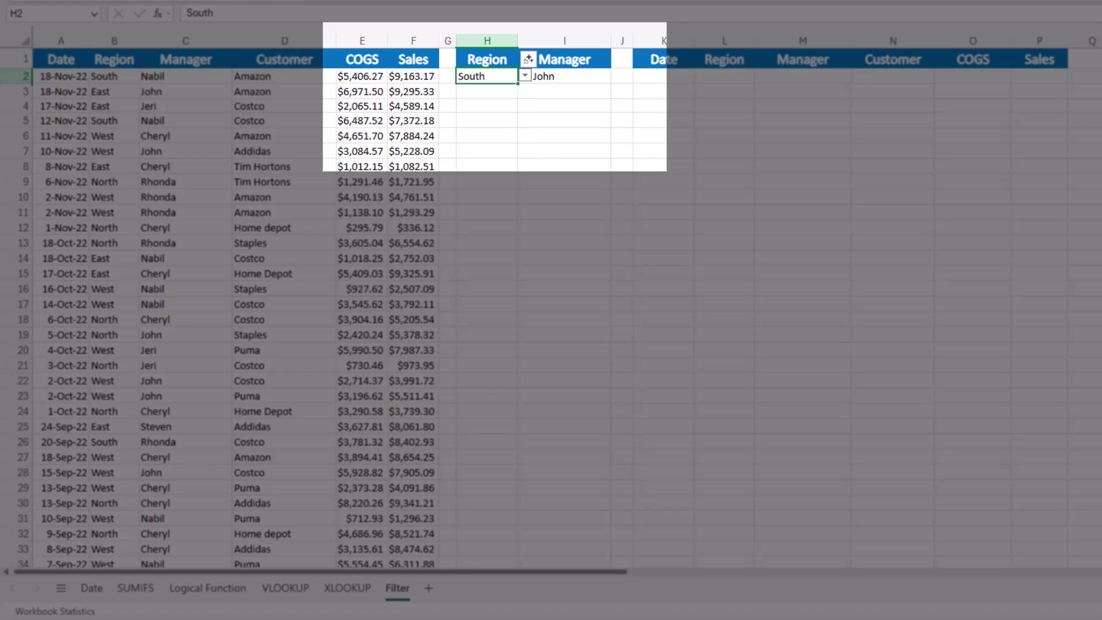
left_click(564, 75)
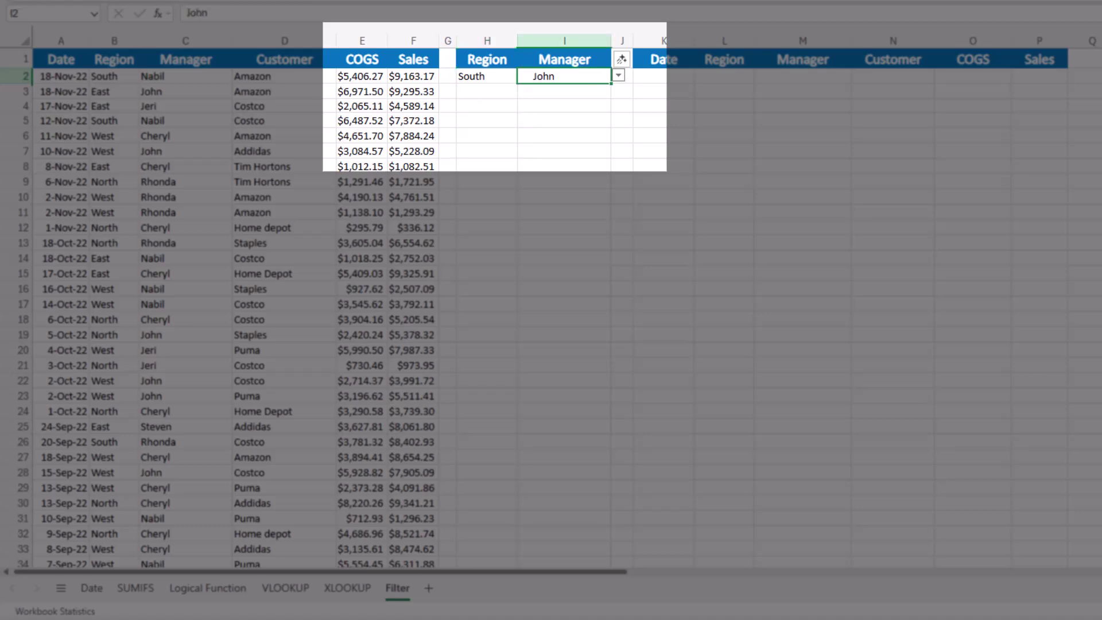
key("alt+Down")
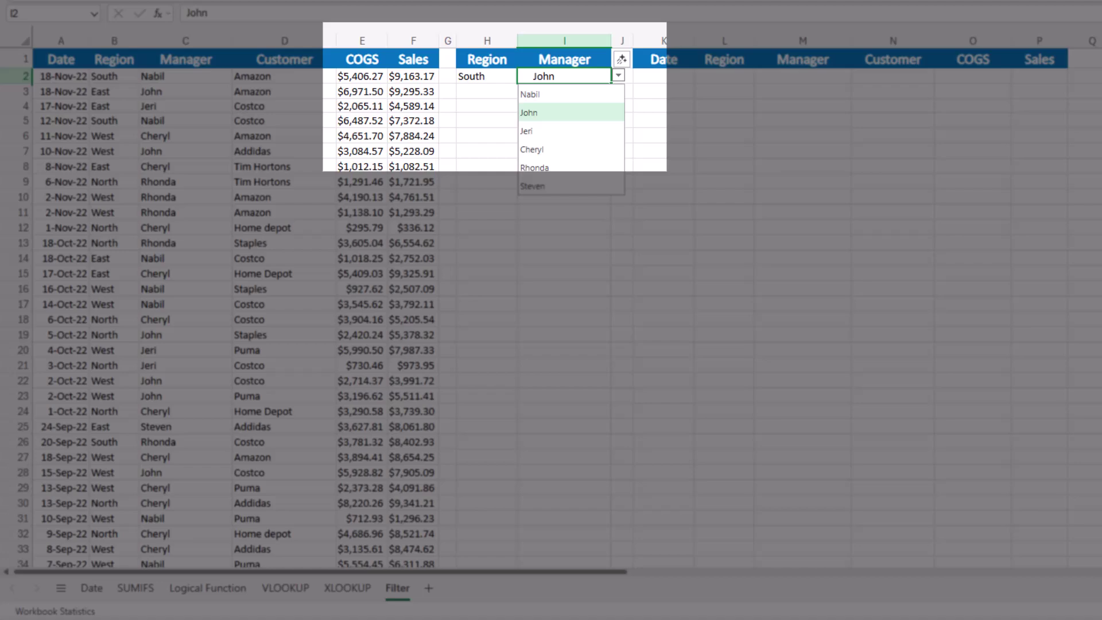
key("Escape")
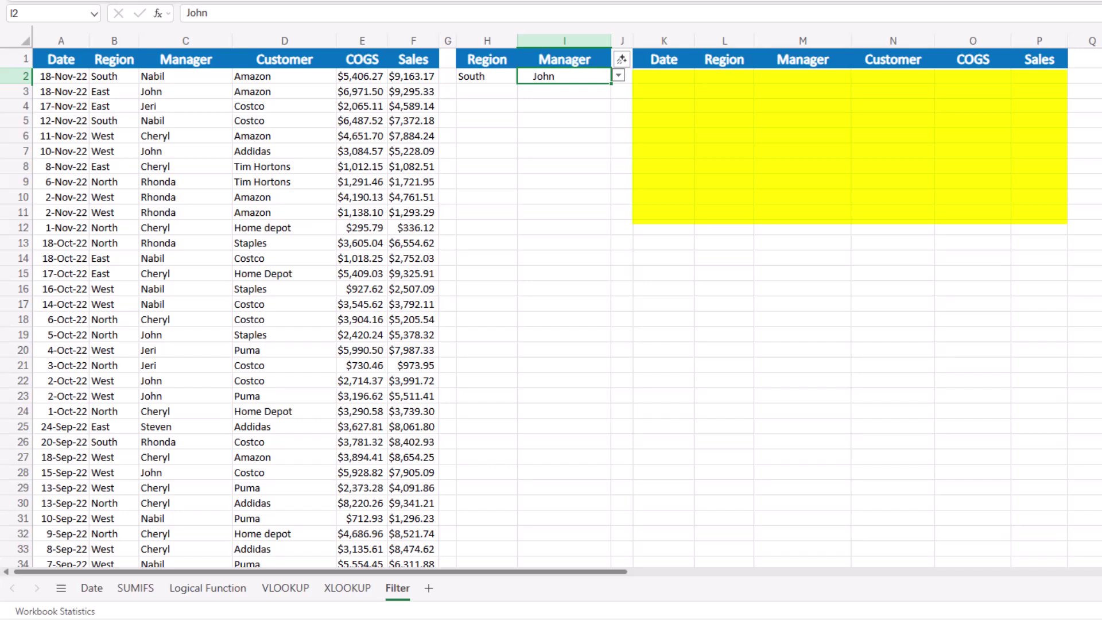
Extract the sales rows matching the region and manager into K2 with the suggested formula FILTER(A2:F351,(B2:B351=H2)*(C2:C351=I2))
left_click(664, 77)
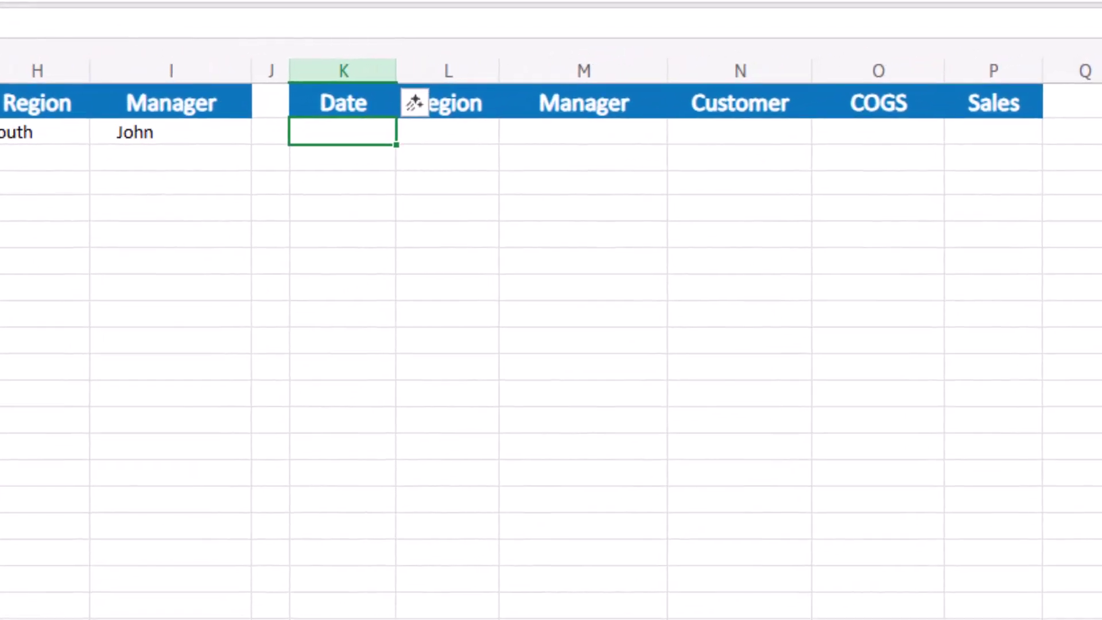
type("=")
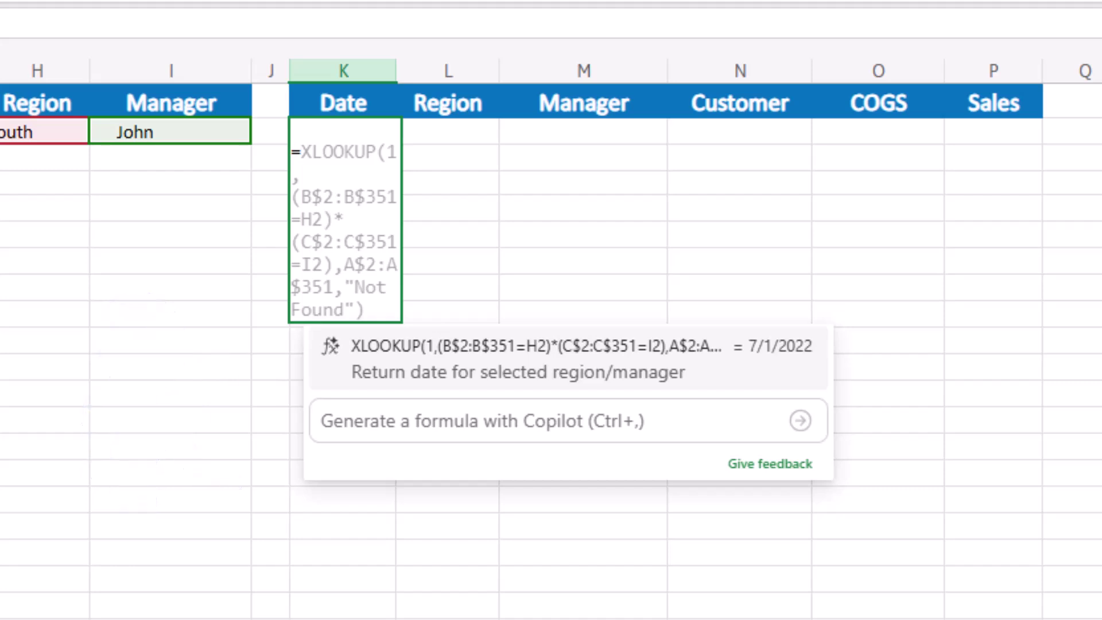
key("Escape")
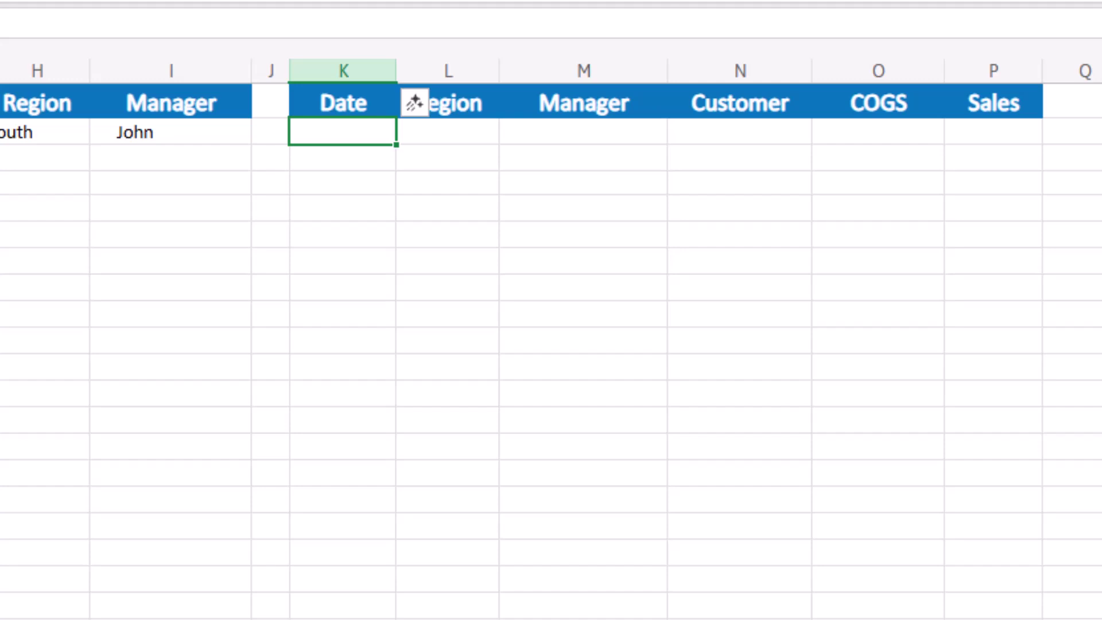
type("=filter")
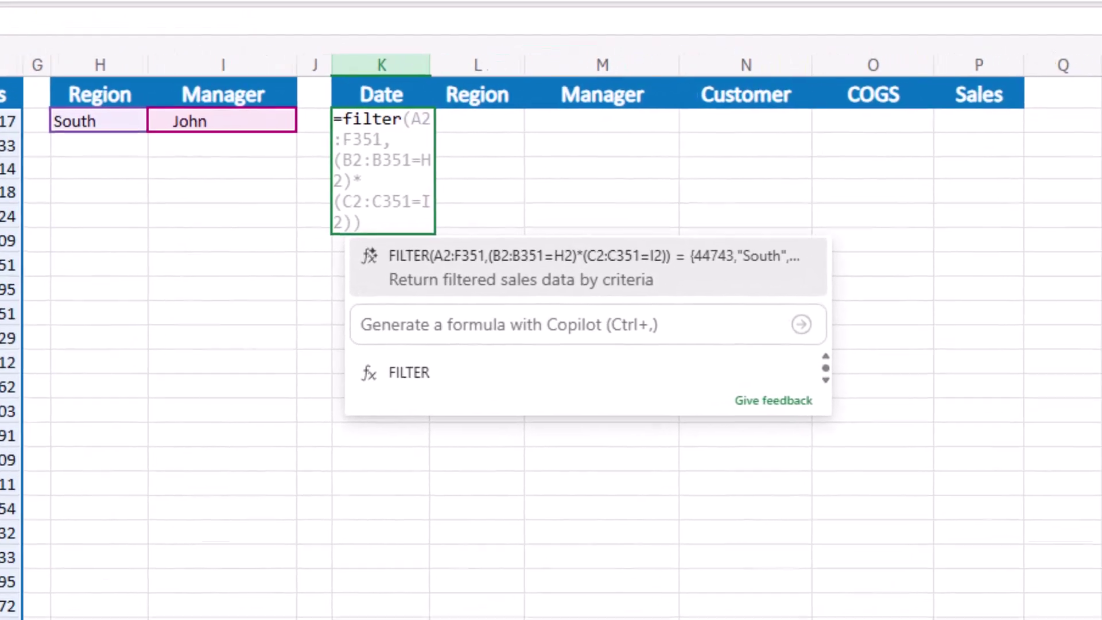
key("Tab")
key("Return")
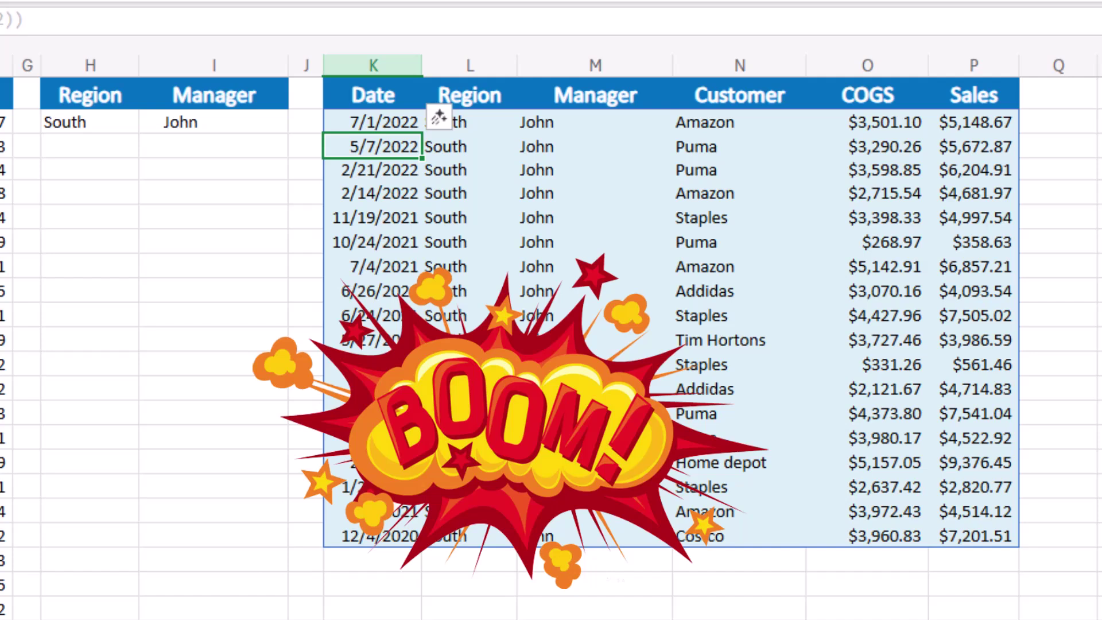
Change the region criterion in H2 to East using the cell's validation list
left_click(89, 122)
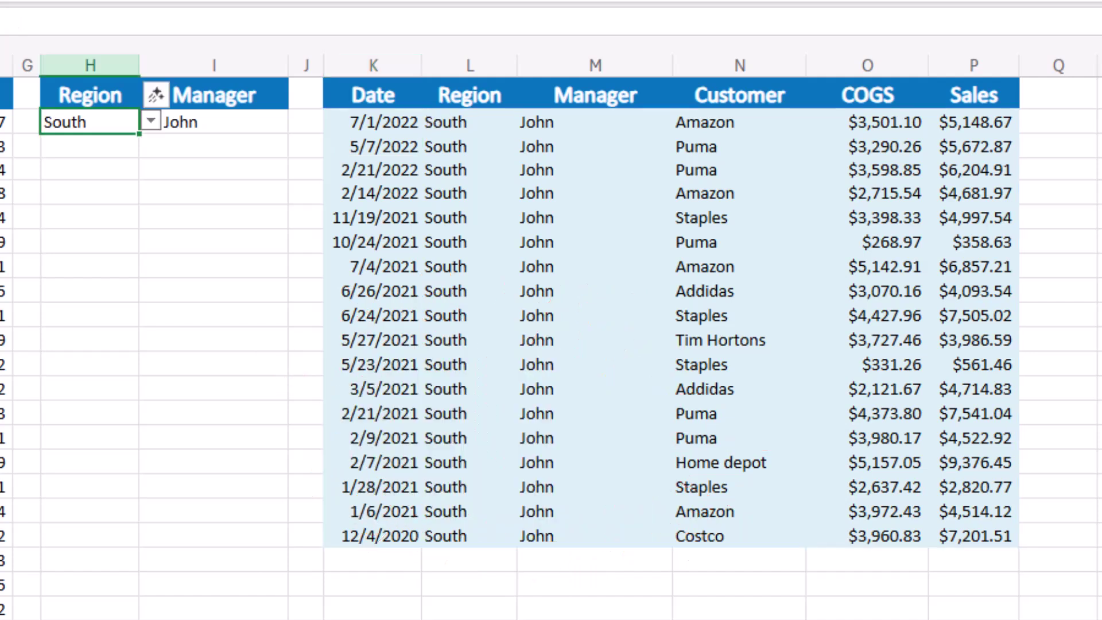
key("alt+Down")
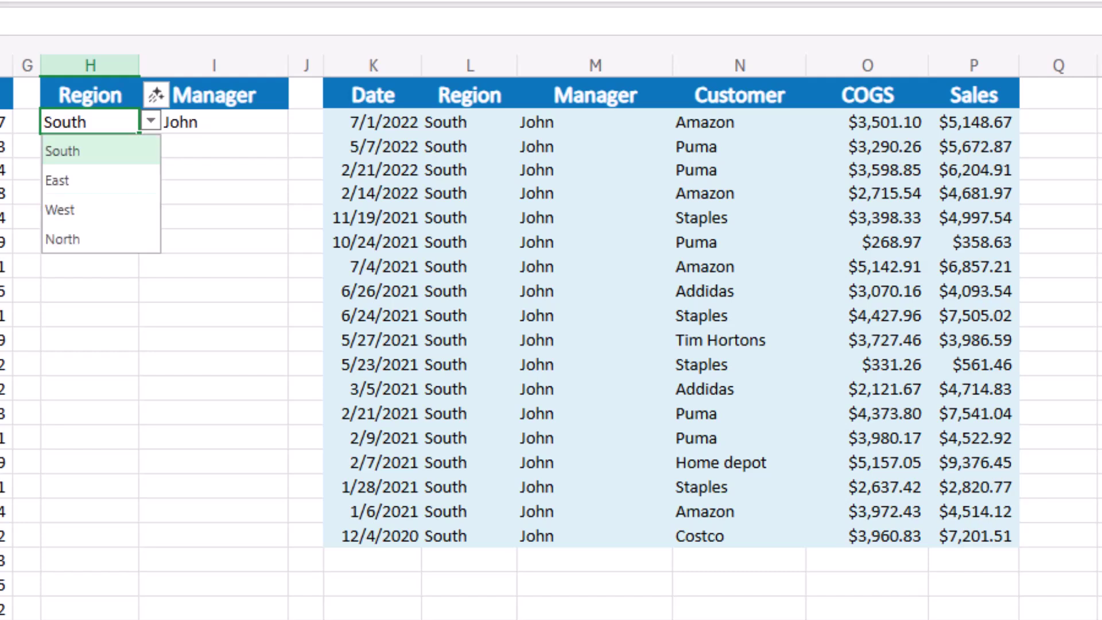
key("Down")
key("Return")
Change the manager criterion in I2 to the first manager in the cell's validation list
left_click(214, 122)
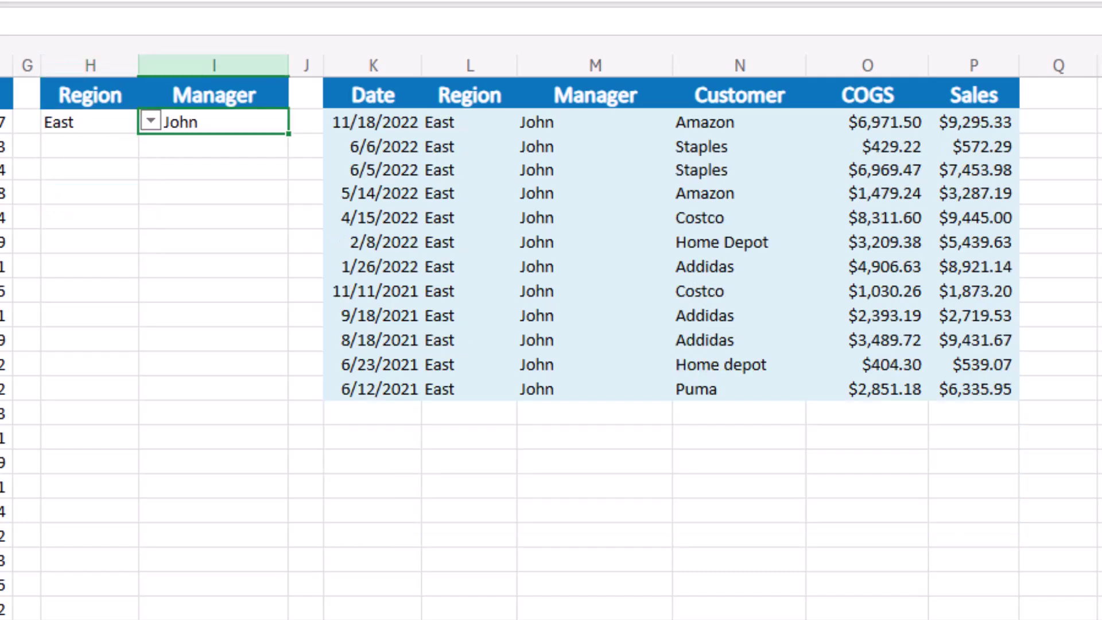
key("alt+Down")
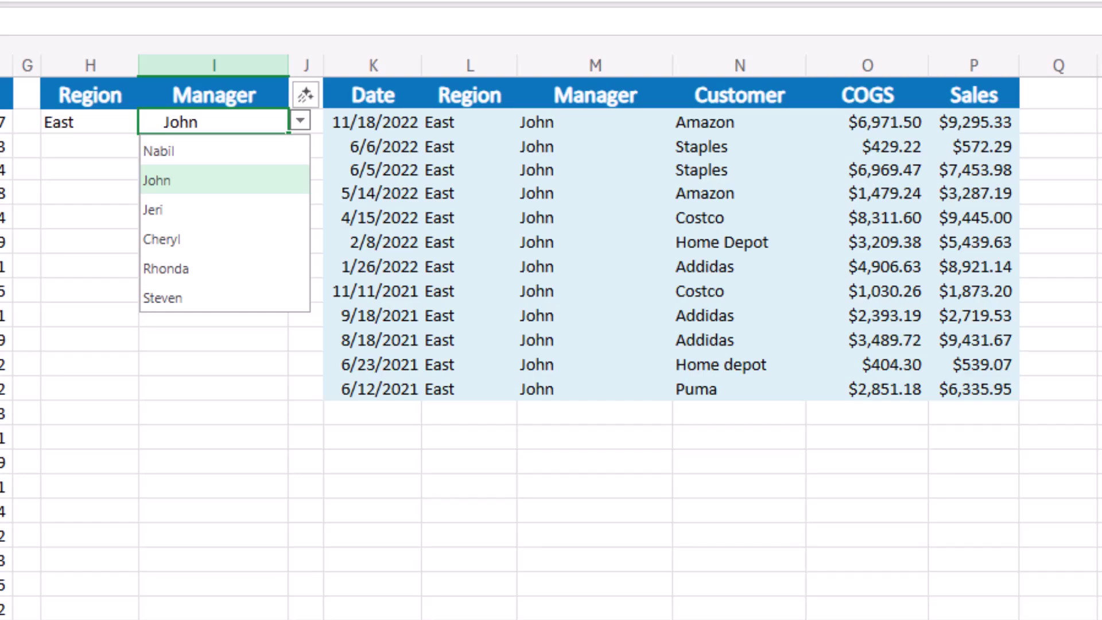
key("Up")
key("Return")
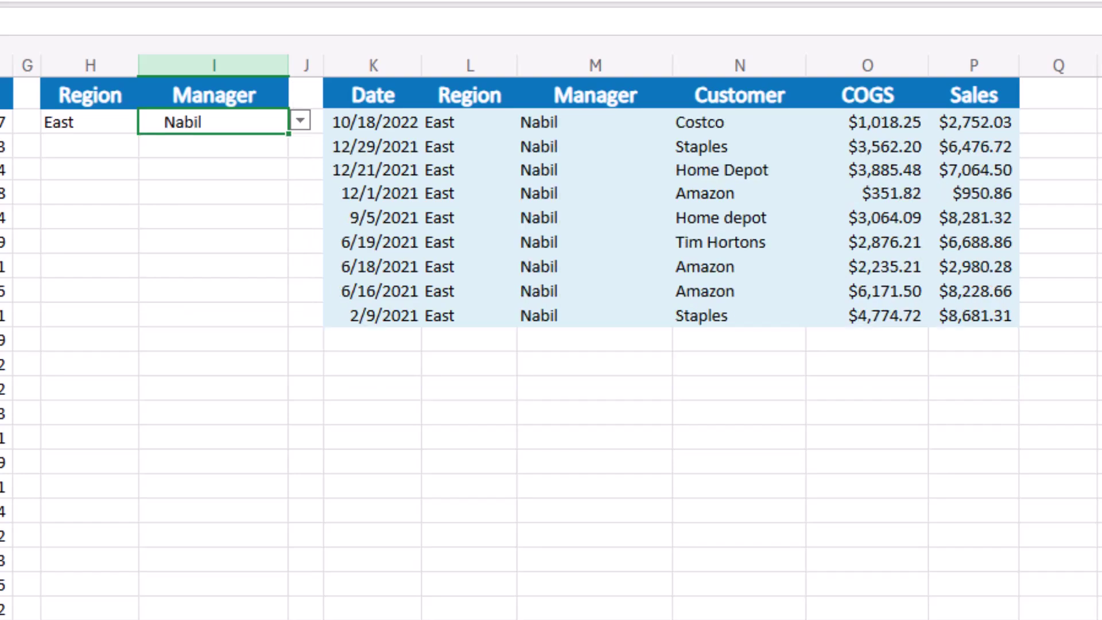